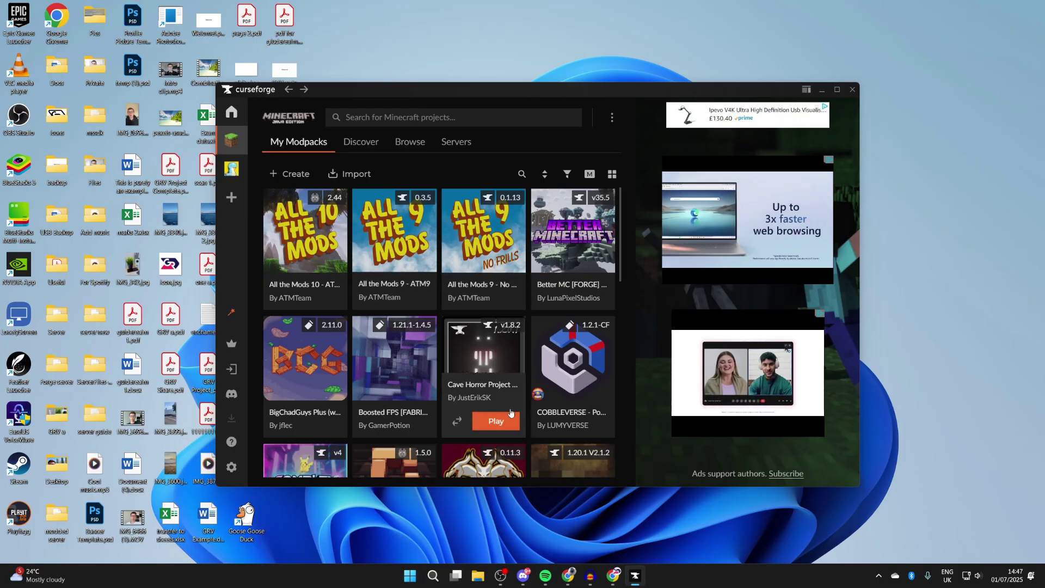
Open the GuideRealm Pack profile from the list of installed modpacks.
{"action": "scroll", "coordinate": [432, 341], "scroll_direction": "down", "scroll_amount": 2}
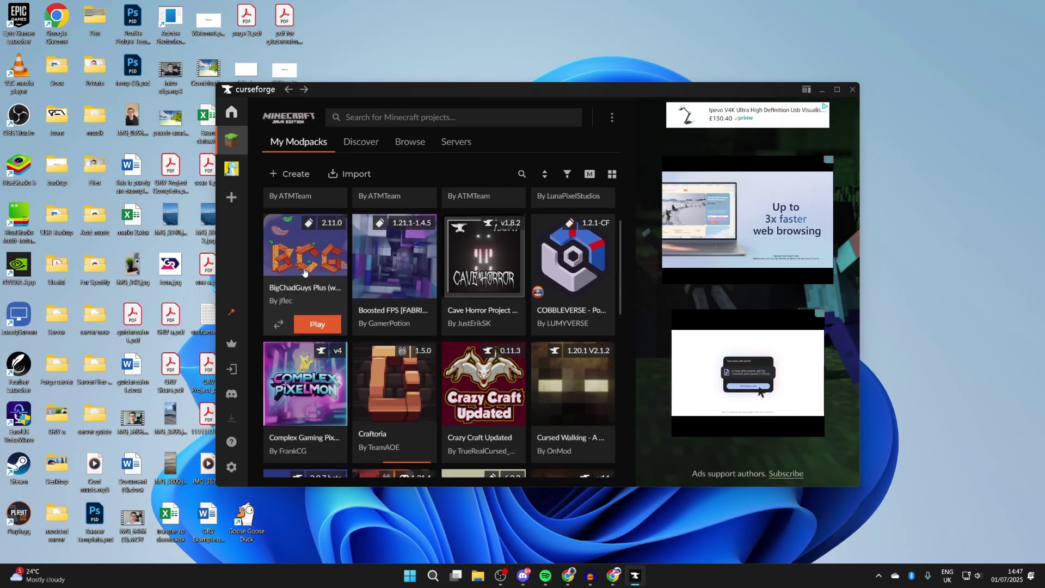
{"action": "scroll", "coordinate": [460, 279], "scroll_direction": "down", "scroll_amount": 5}
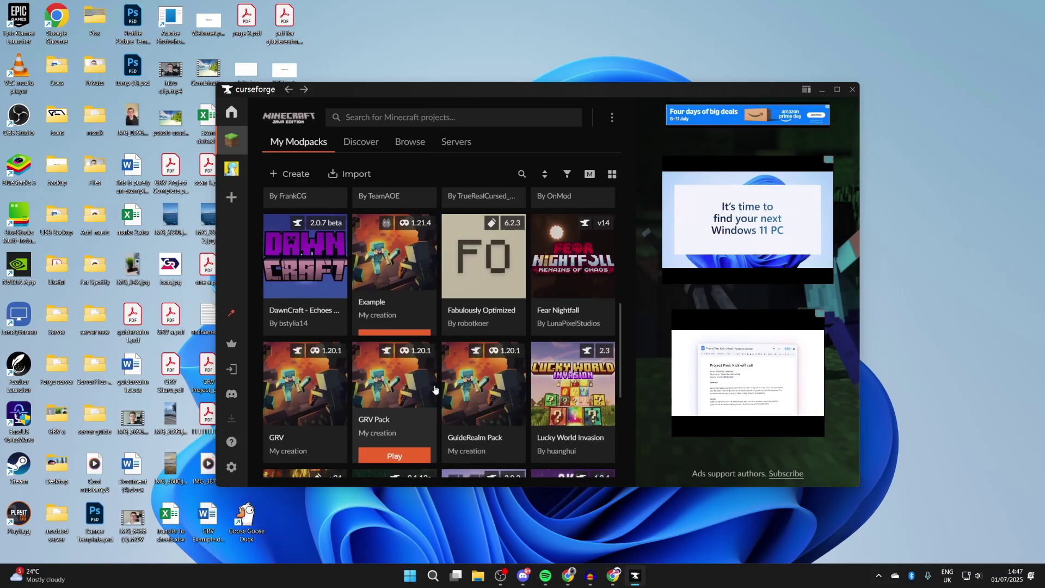
{"action": "left_click", "coordinate": [472, 380]}
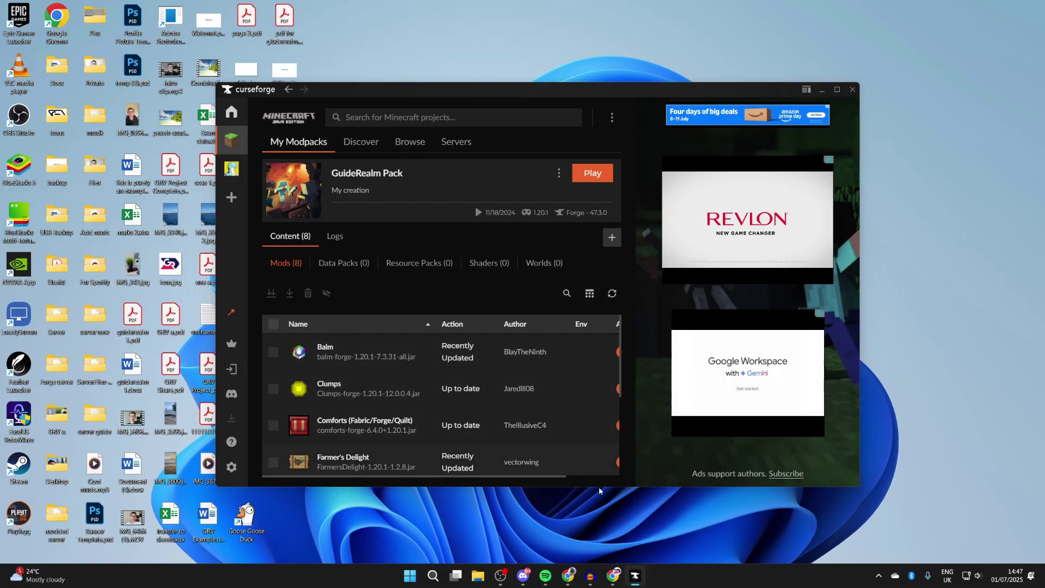
Switch to Chrome and search Google for "optifine".
{"action": "left_click", "coordinate": [614, 575]}
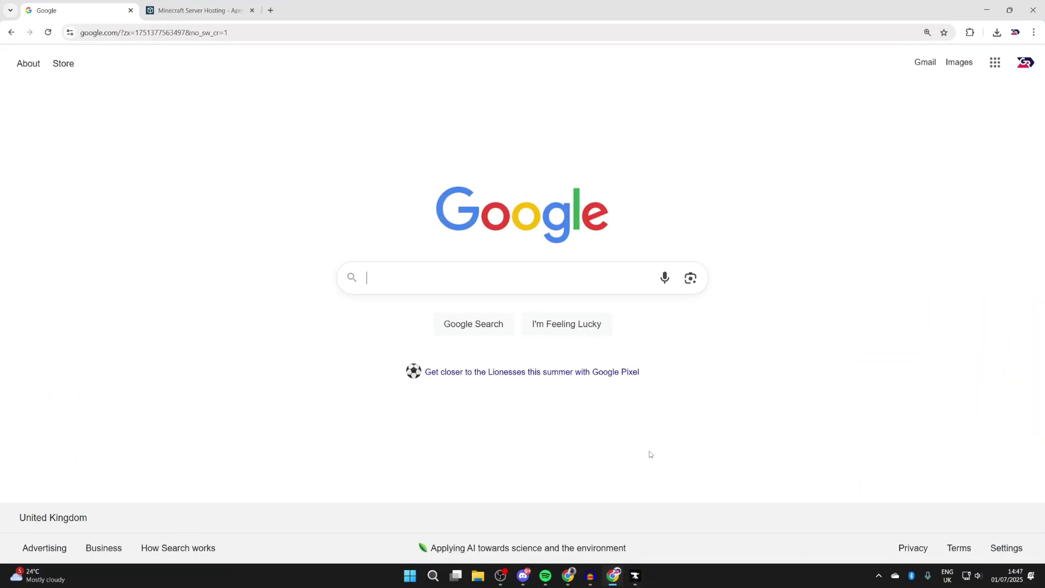
{"action": "type", "text": "optifine"}
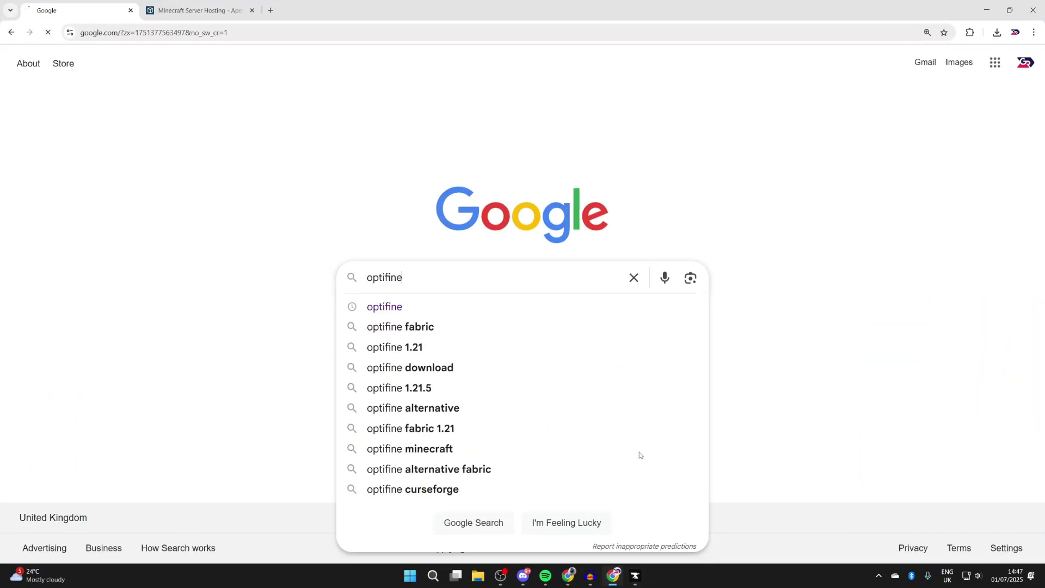
{"action": "key", "text": "Return"}
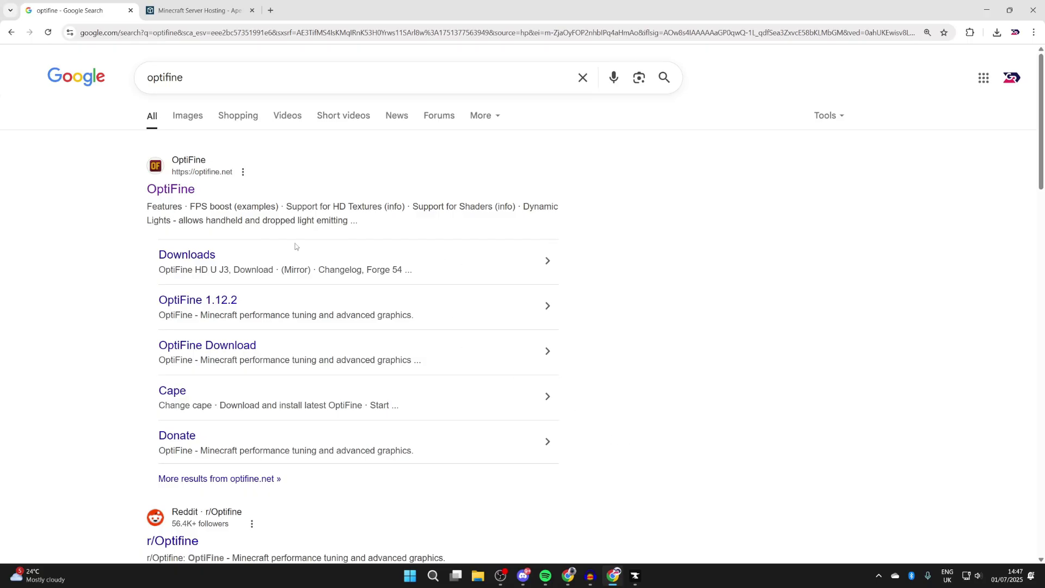
Open the official OptiFine site's downloads page and show all available versions.
{"action": "left_click", "coordinate": [185, 195]}
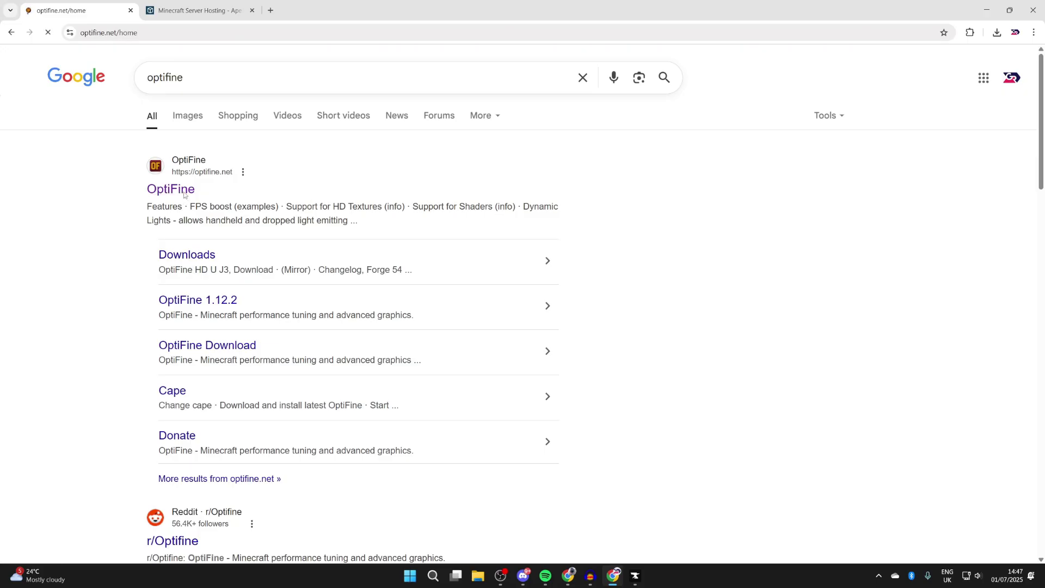
{"action": "left_click", "coordinate": [486, 72]}
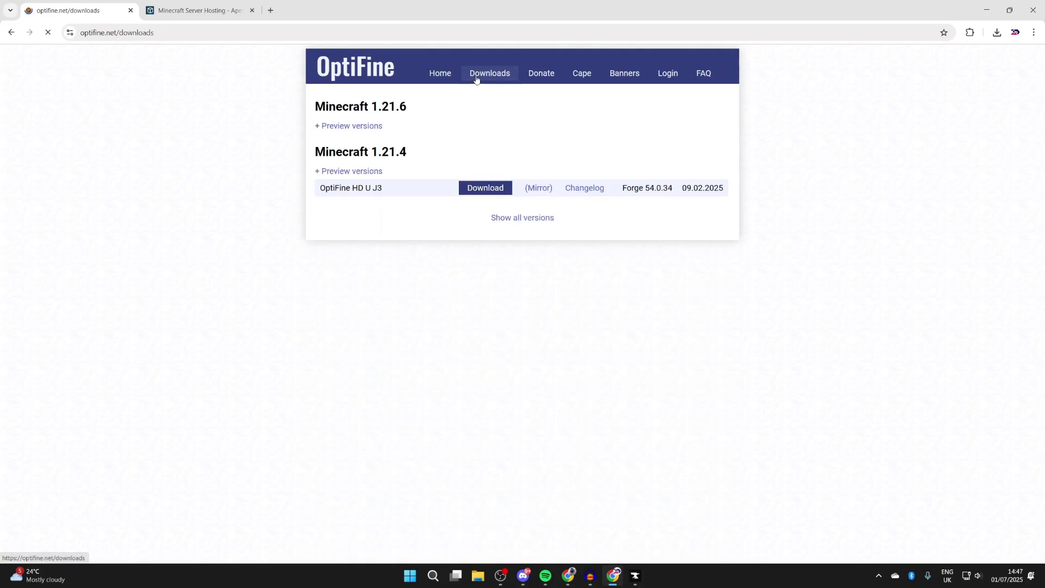
{"action": "left_click", "coordinate": [536, 219]}
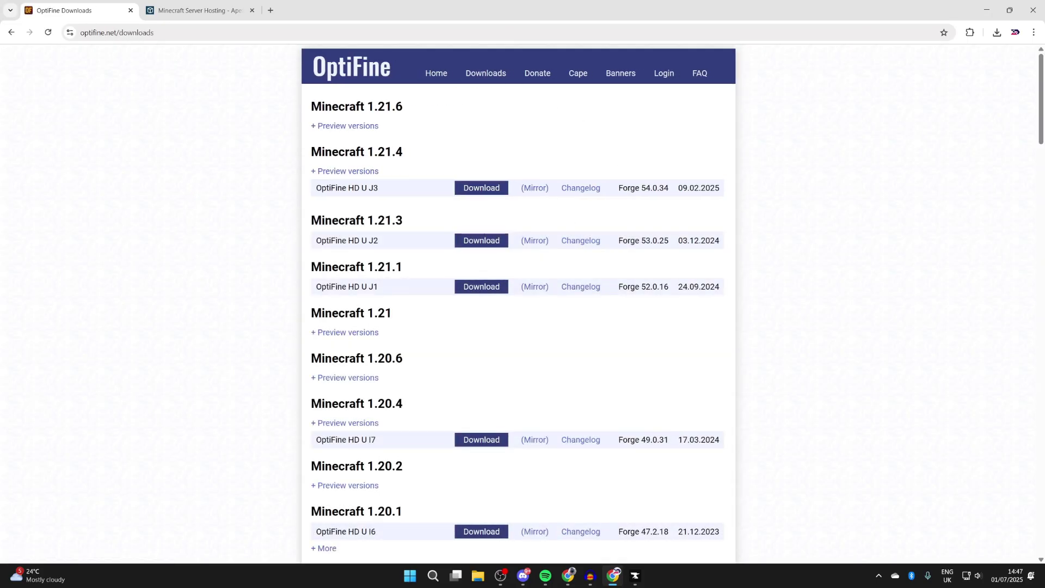
Check the GuideRealm Pack's Minecraft version in CurseForge, then examine the Forge version listed for the matching OptiFine release.
{"action": "left_click", "coordinate": [624, 582]}
{"action": "mouse_move", "coordinate": [632, 582]}
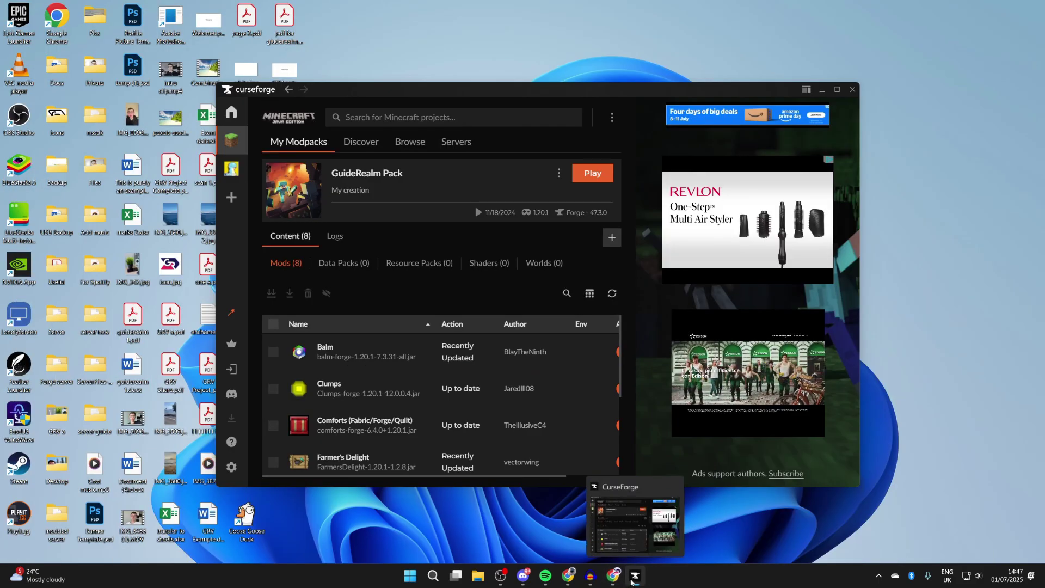
{"action": "left_click", "coordinate": [572, 500]}
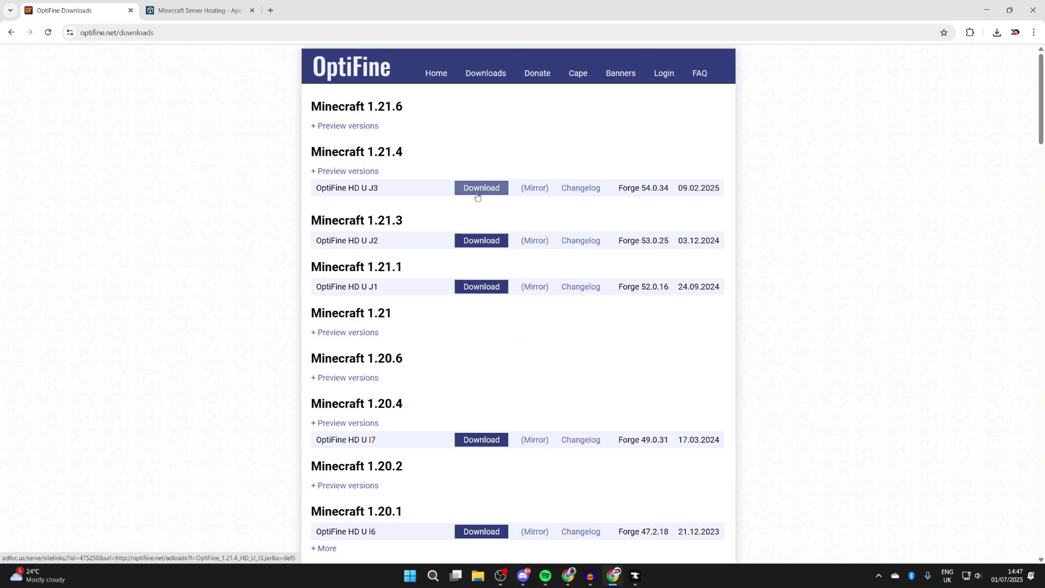
{"action": "scroll", "coordinate": [480, 197], "scroll_direction": "down", "scroll_amount": 2}
{"action": "scroll", "coordinate": [392, 431], "scroll_direction": "down", "scroll_amount": 3}
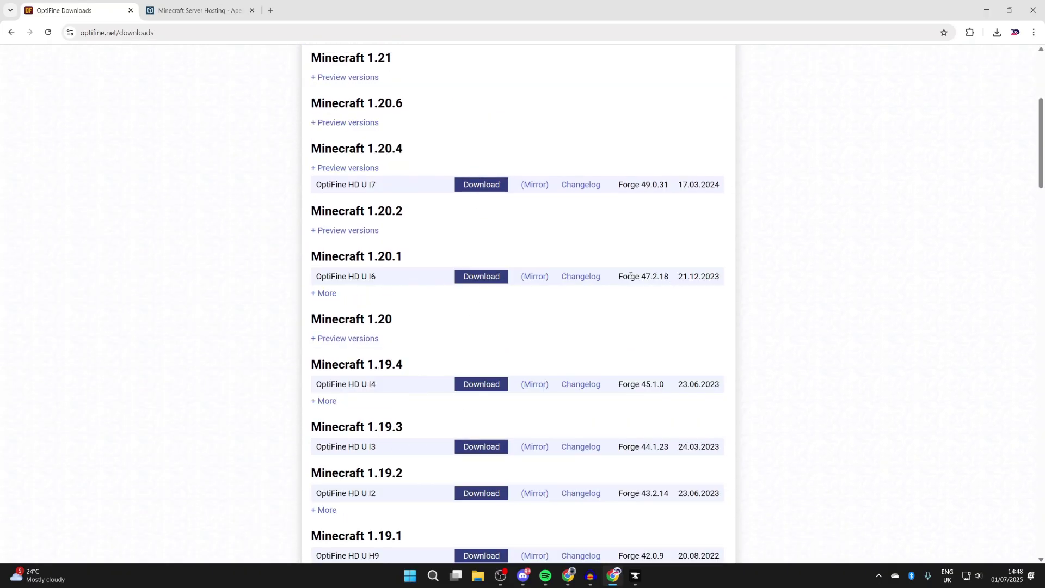
{"action": "left_click_drag", "start_coordinate": [627, 276], "coordinate": [659, 276]}
Switch to CurseForge and set the GuideRealm Pack's modloader version to Forge 47.2.18 in its profile options.
{"action": "left_click", "coordinate": [636, 578]}
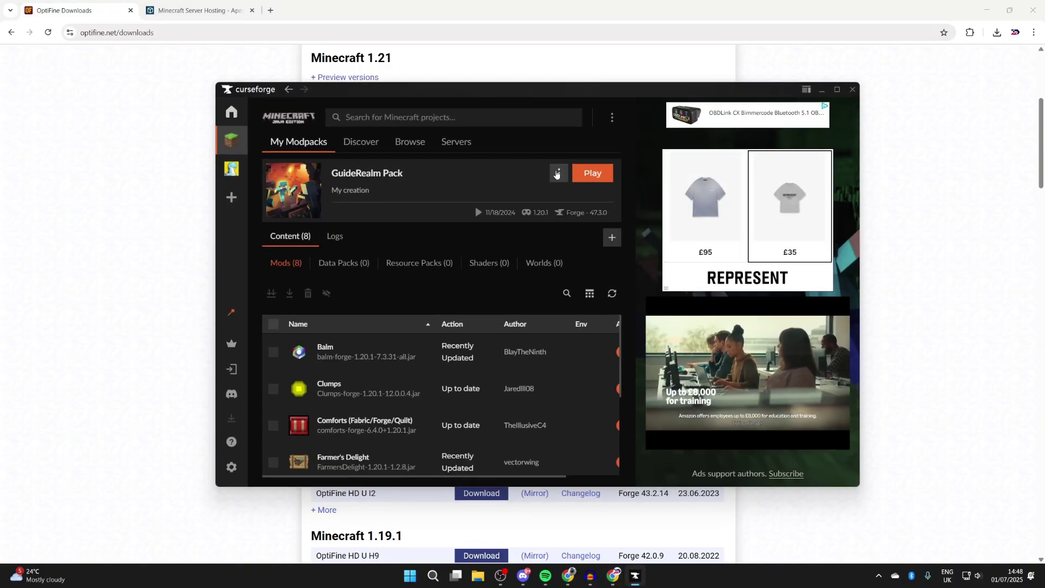
{"action": "left_click", "coordinate": [558, 173]}
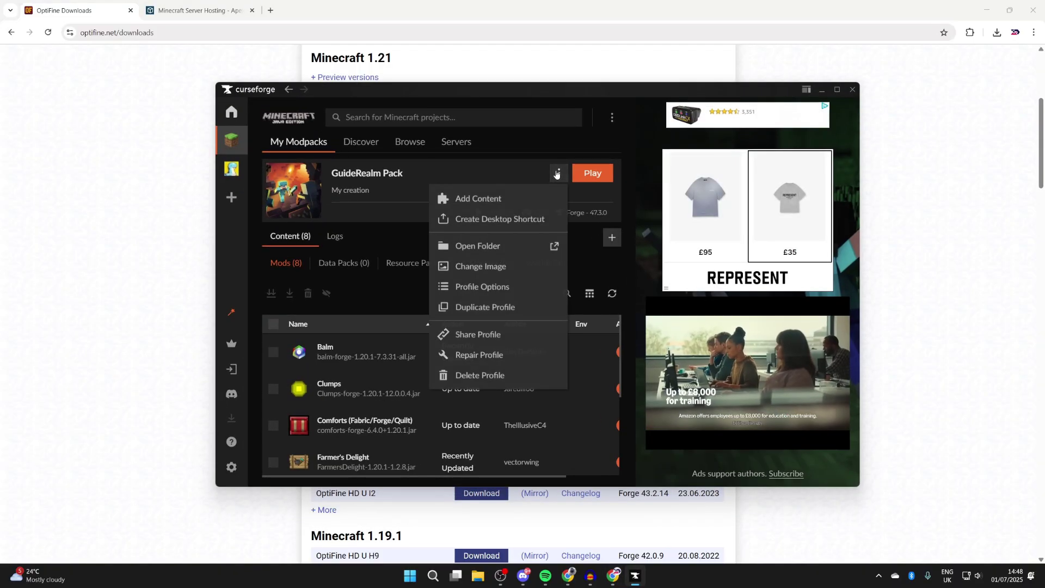
{"action": "left_click", "coordinate": [523, 286]}
{"action": "scroll", "coordinate": [434, 278], "scroll_direction": "down", "scroll_amount": 2}
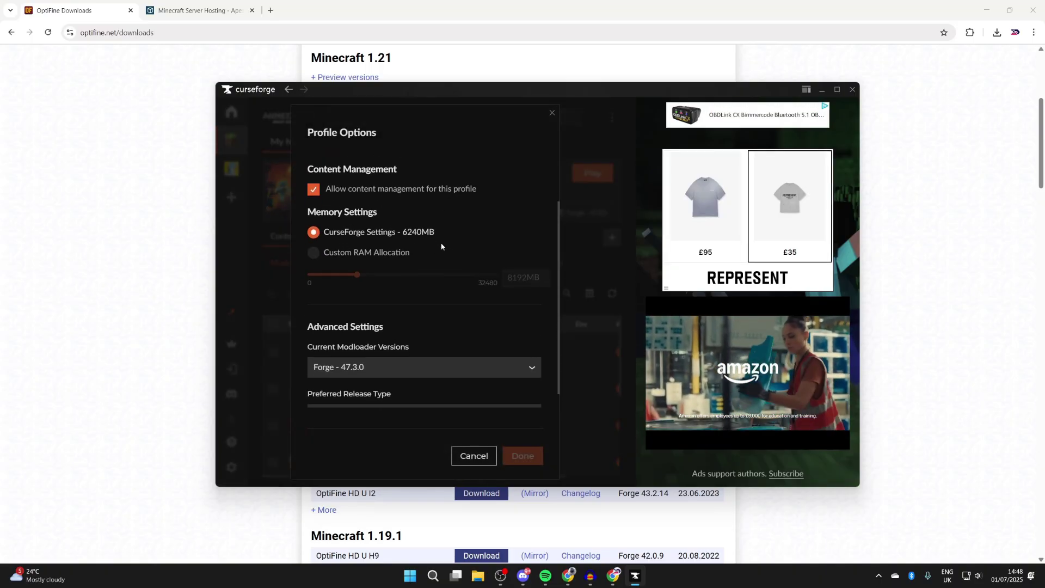
{"action": "left_click", "coordinate": [358, 351]}
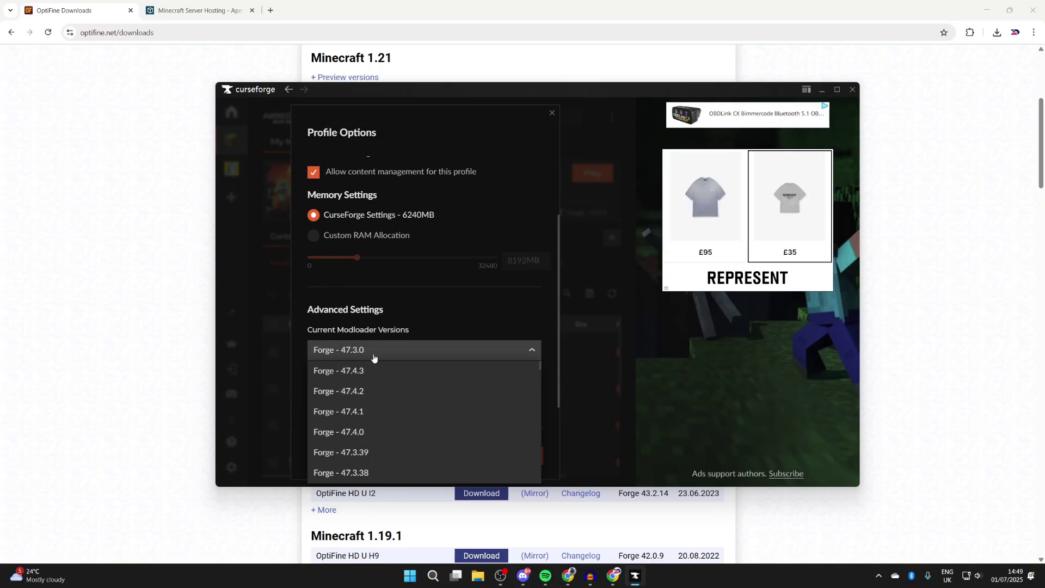
{"action": "left_click_drag", "start_coordinate": [507, 89], "coordinate": [472, 89]}
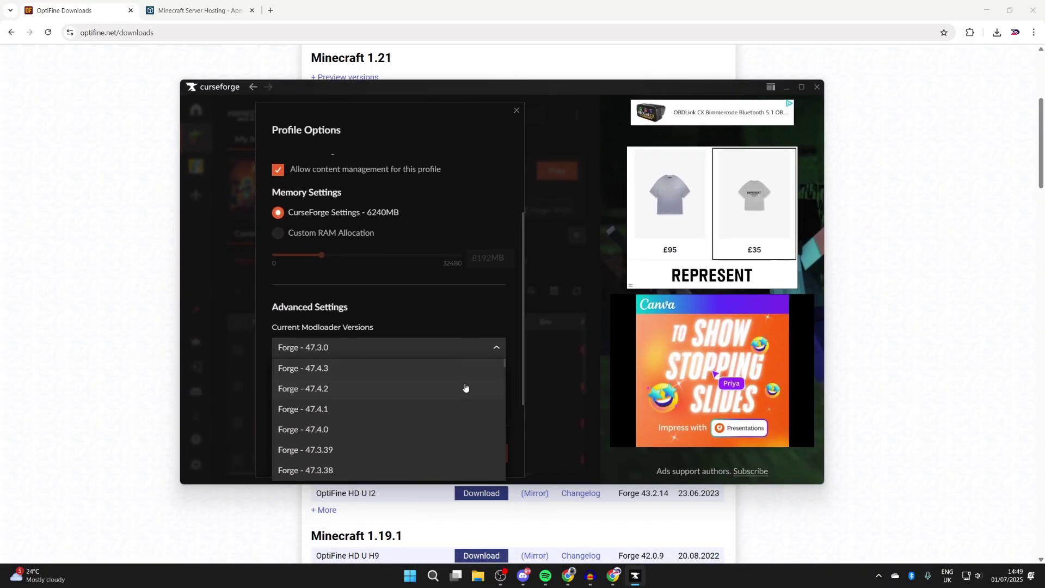
{"action": "scroll", "coordinate": [463, 390], "scroll_direction": "down", "scroll_amount": 1}
{"action": "scroll", "coordinate": [460, 388], "scroll_direction": "down", "scroll_amount": 10}
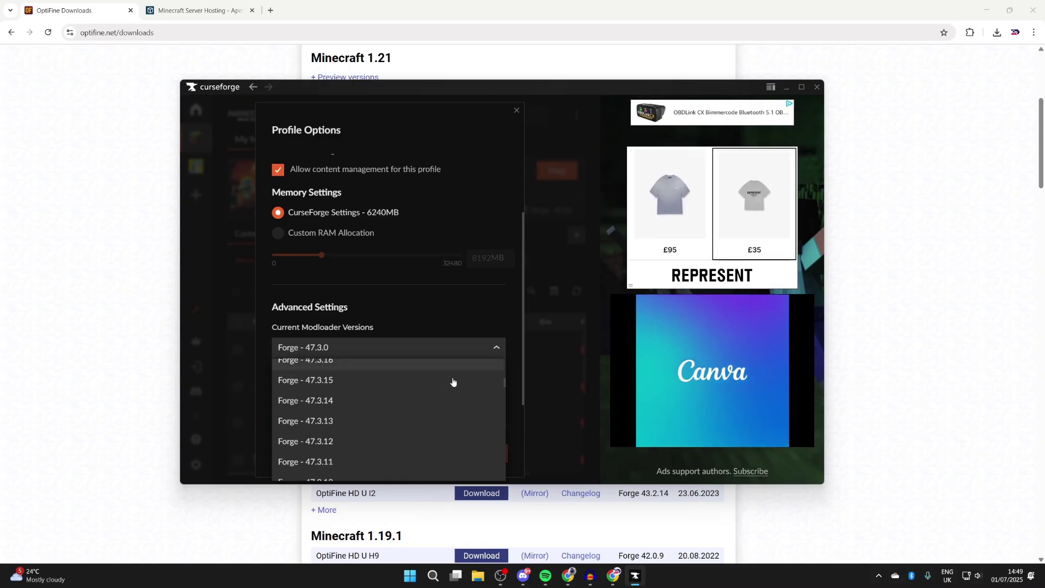
{"action": "scroll", "coordinate": [453, 380], "scroll_direction": "down", "scroll_amount": 5}
{"action": "left_click", "coordinate": [350, 431]}
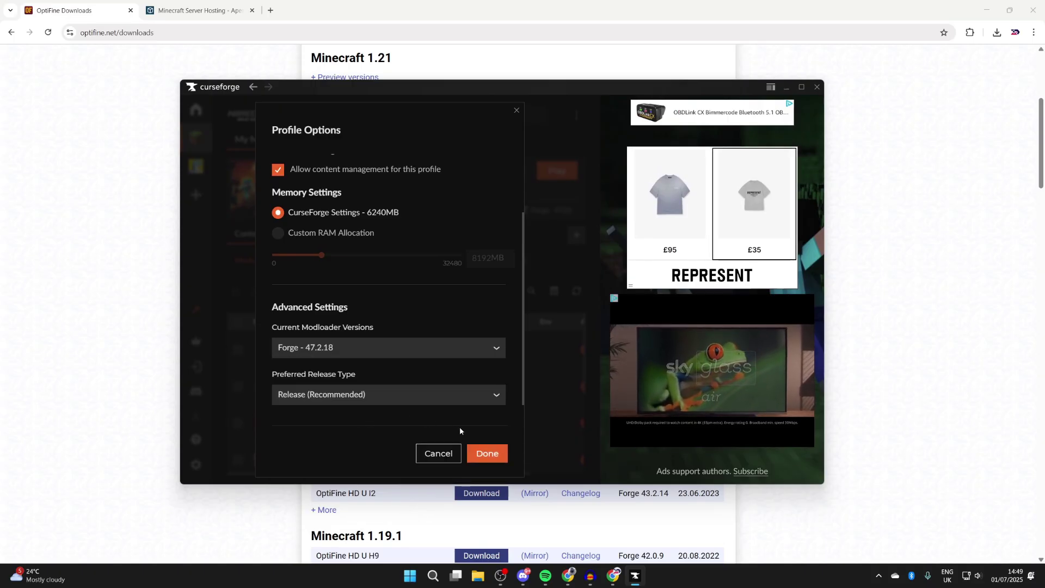
{"action": "left_click", "coordinate": [487, 458]}
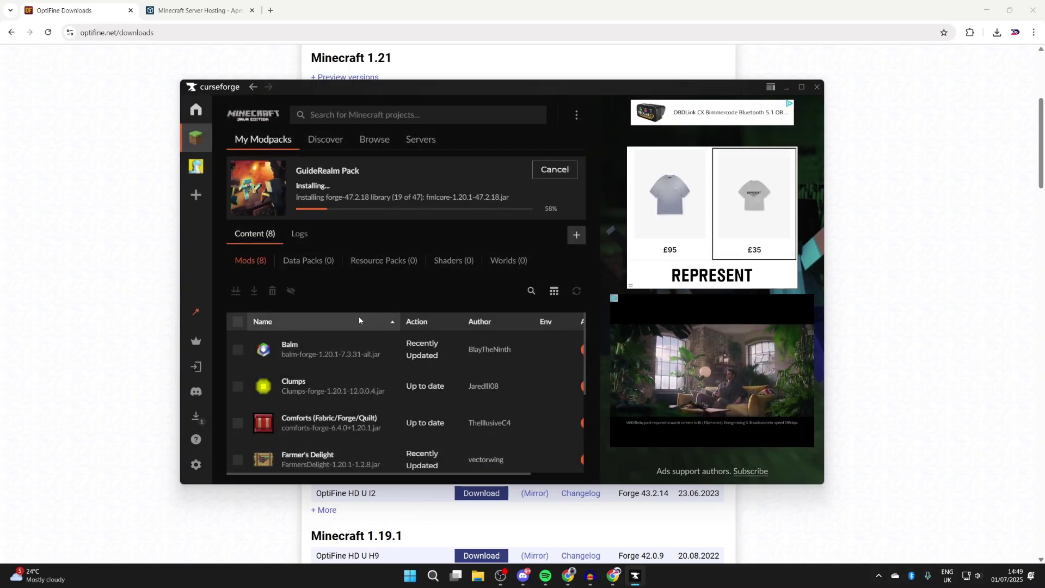
Return to Chrome and download OptiFine HD U I6 for Minecraft 1.20.1.
{"action": "left_click", "coordinate": [533, 20]}
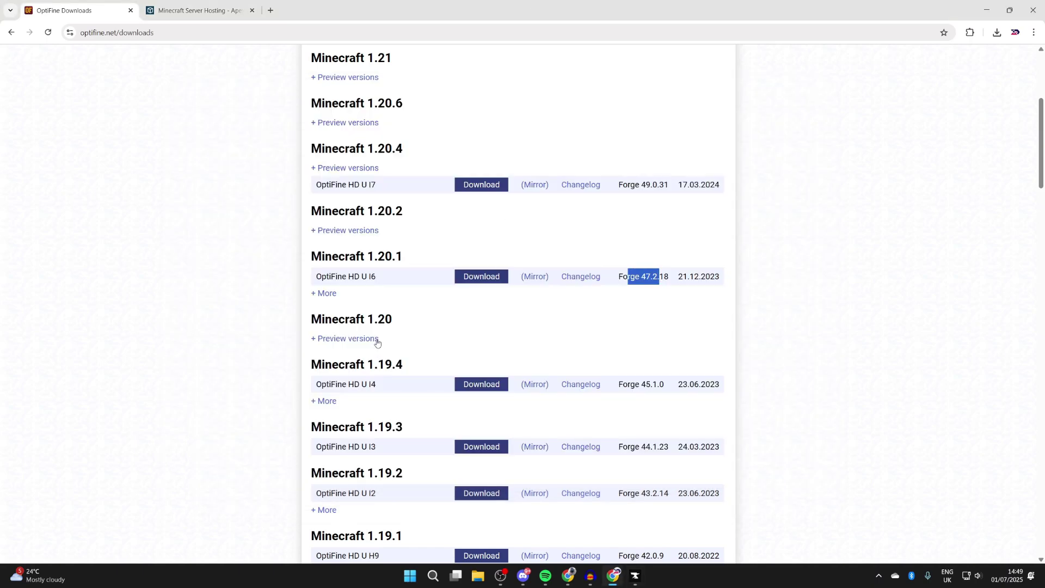
{"action": "left_click", "coordinate": [493, 278]}
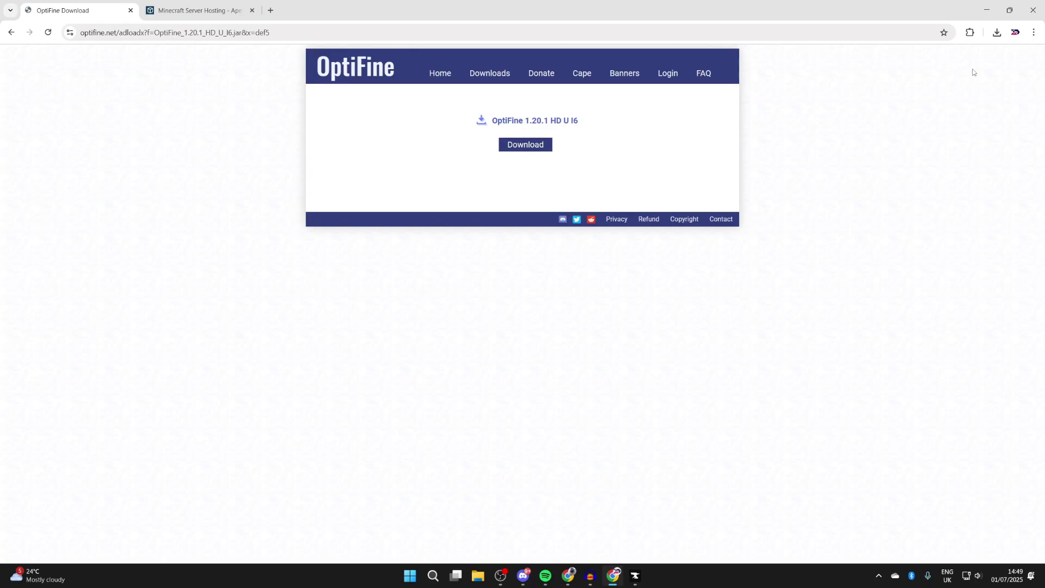
{"action": "left_click", "coordinate": [541, 146]}
Go to google.com, search for "curseforge" and open the CurseForge website.
{"action": "left_click", "coordinate": [383, 28]}
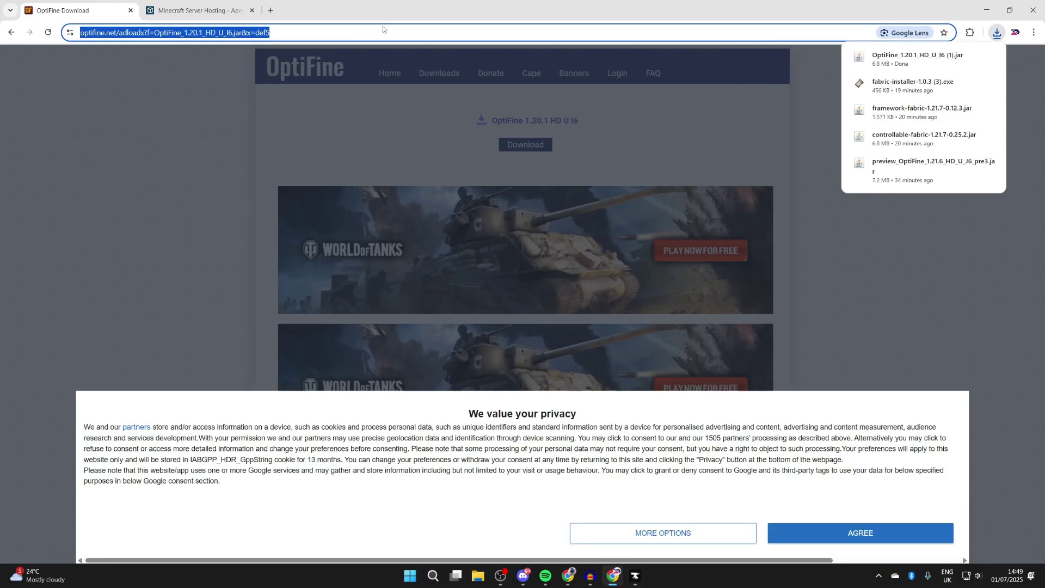
{"action": "type", "text": "google.com"}
{"action": "key", "text": "Return"}
{"action": "type", "text": "cur"}
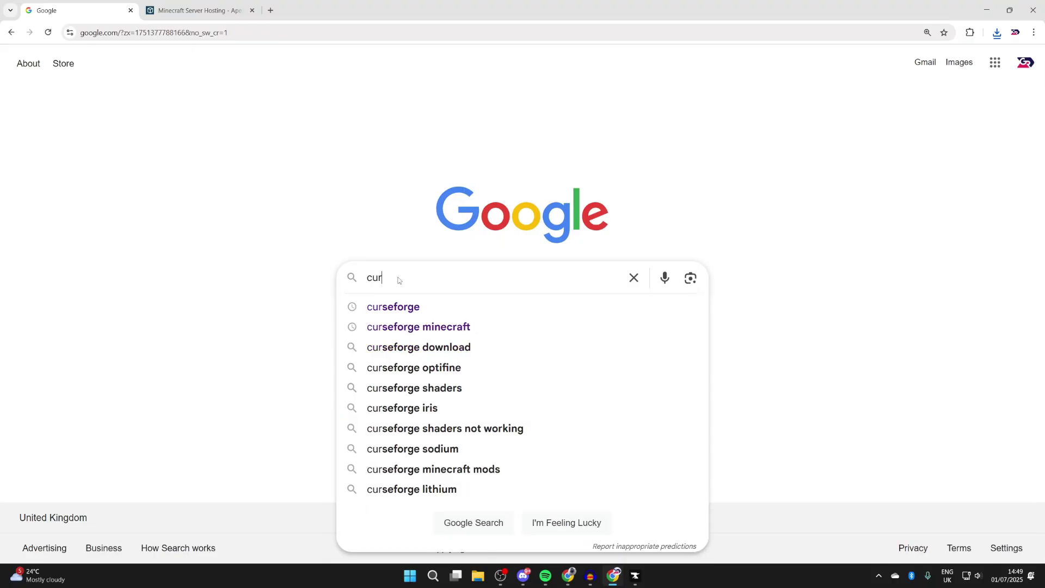
{"action": "type", "text": "seforge"}
{"action": "key", "text": "Return"}
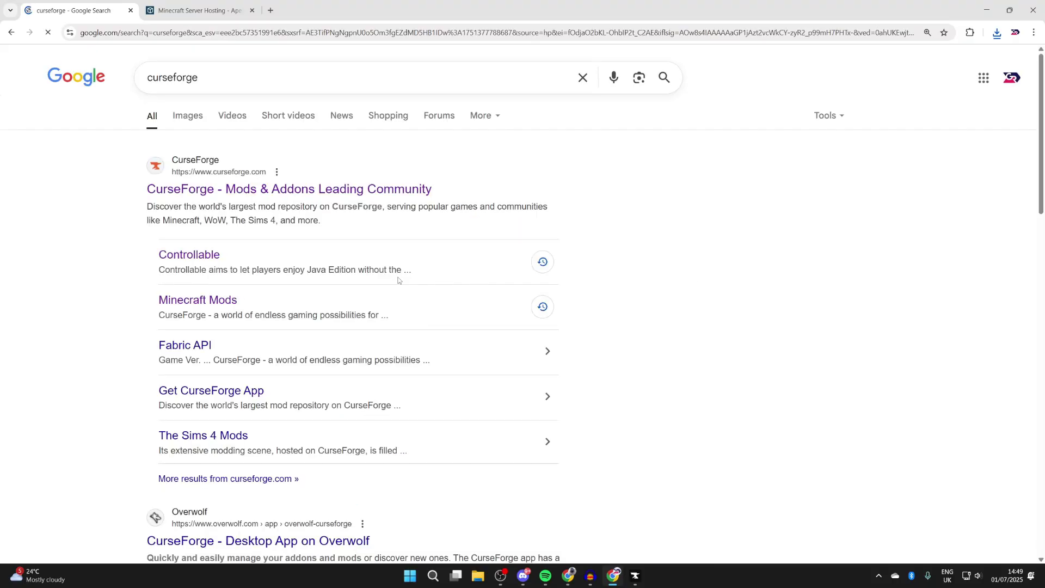
{"action": "left_click", "coordinate": [371, 191]}
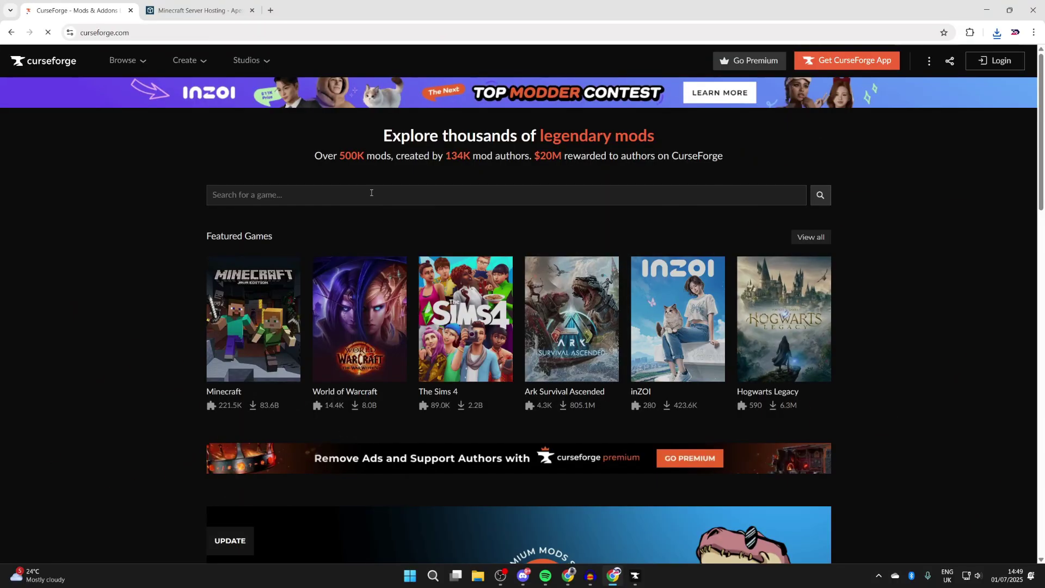
Browse all Minecraft projects on CurseForge and limit the list to the Shaders category.
{"action": "left_click", "coordinate": [266, 319]}
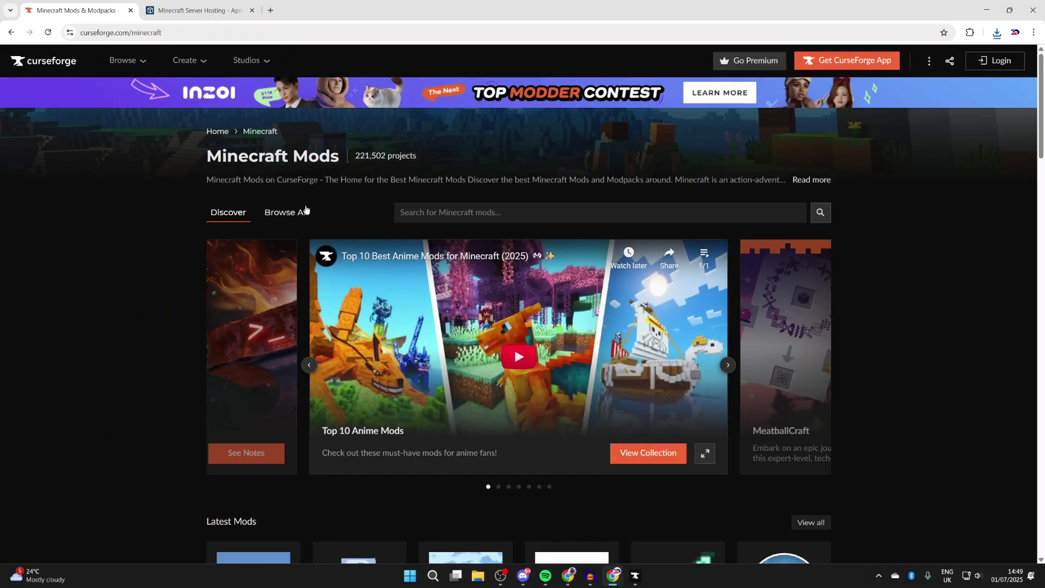
{"action": "left_click", "coordinate": [304, 212]}
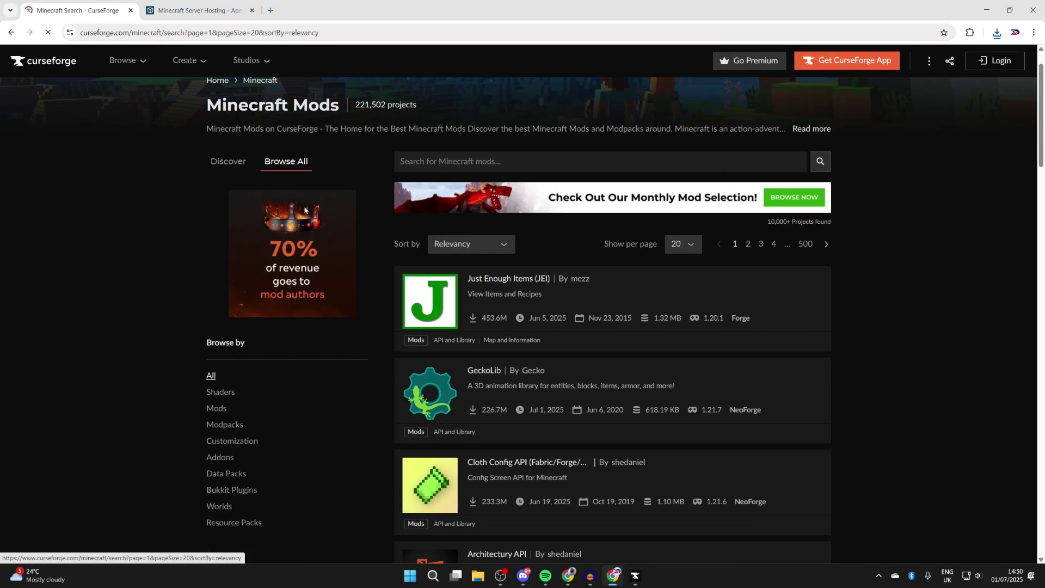
{"action": "left_click", "coordinate": [226, 343]}
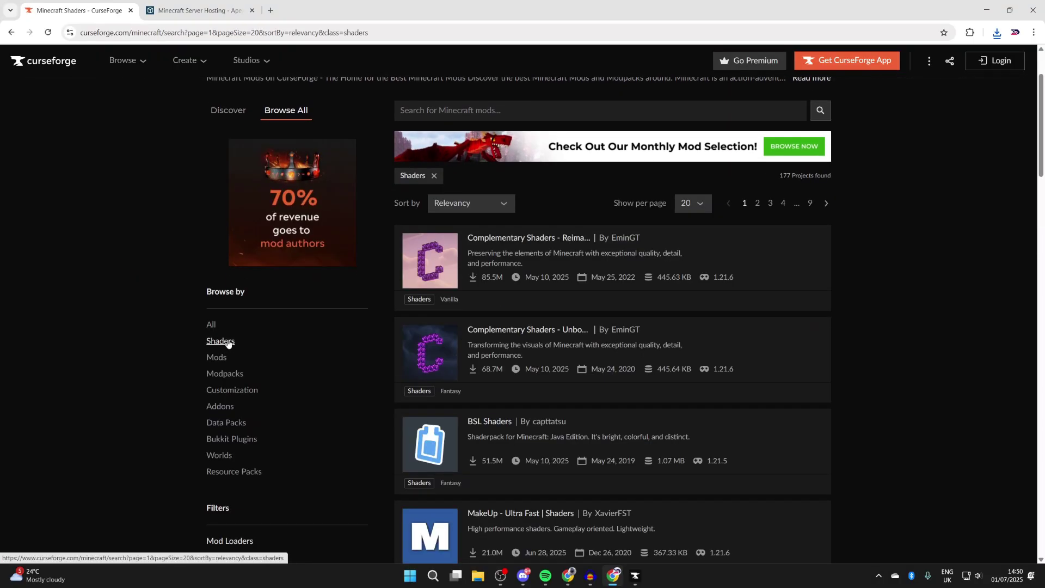
Open the file list of Complementary Shaders - Reimagined and download Complementary Reimagined r5.5.1.
{"action": "mouse_move", "coordinate": [493, 255]}
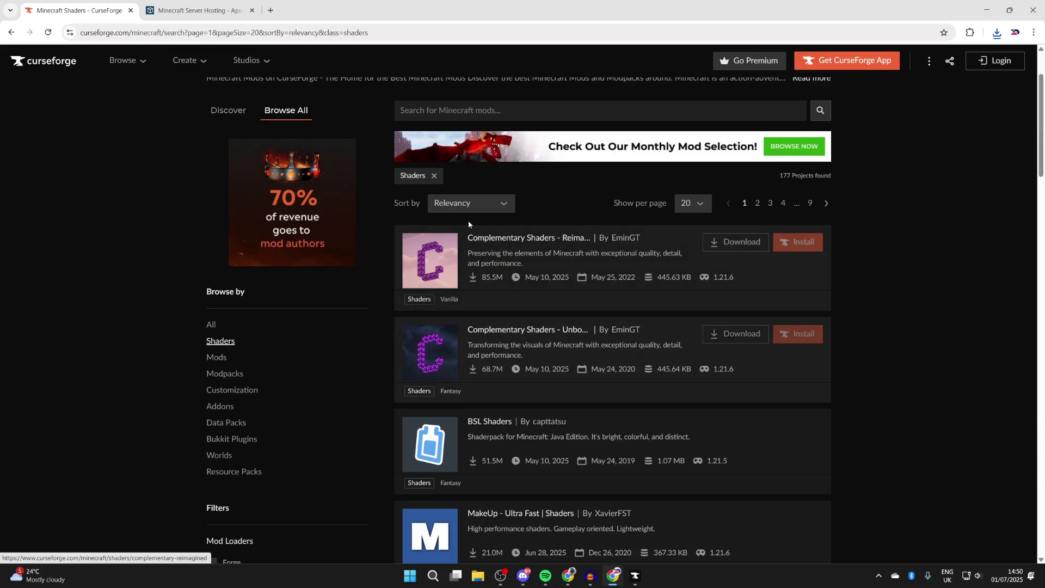
{"action": "scroll", "coordinate": [457, 457], "scroll_direction": "down", "scroll_amount": 1}
{"action": "scroll", "coordinate": [458, 458], "scroll_direction": "up", "scroll_amount": 2}
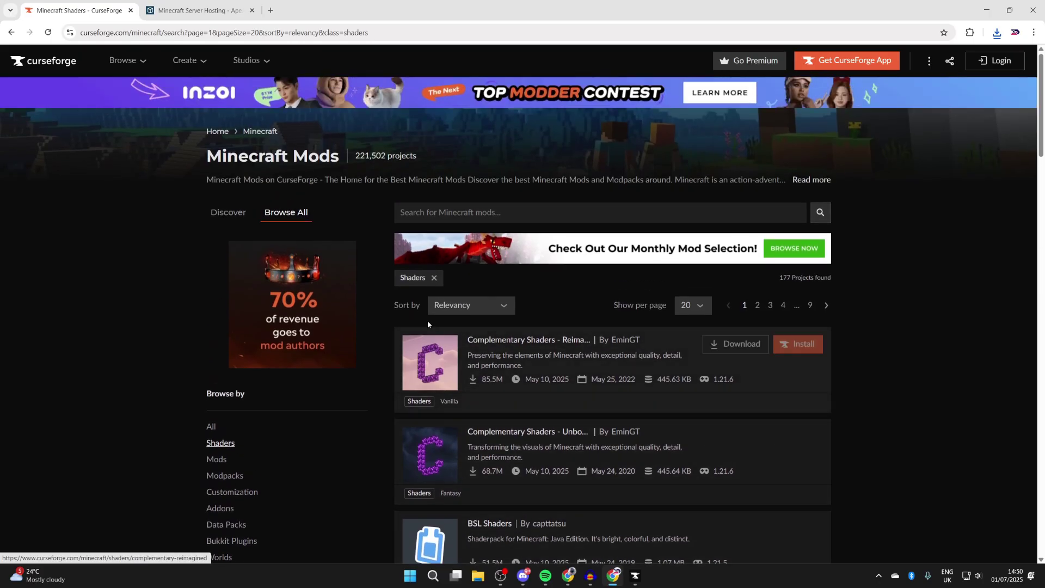
{"action": "left_click", "coordinate": [435, 367]}
{"action": "left_click", "coordinate": [277, 306]}
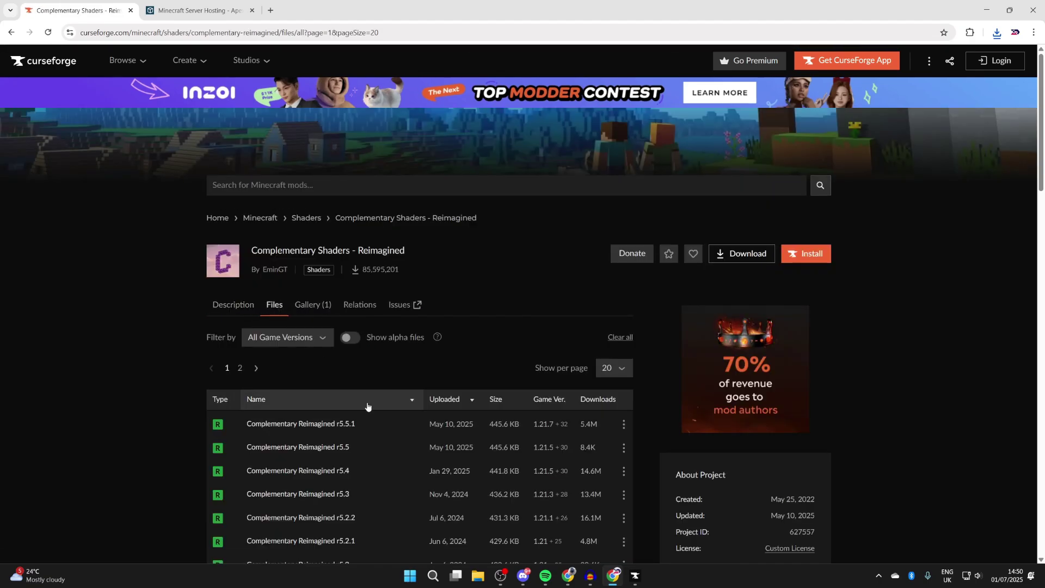
{"action": "scroll", "coordinate": [366, 409], "scroll_direction": "down", "scroll_amount": 2}
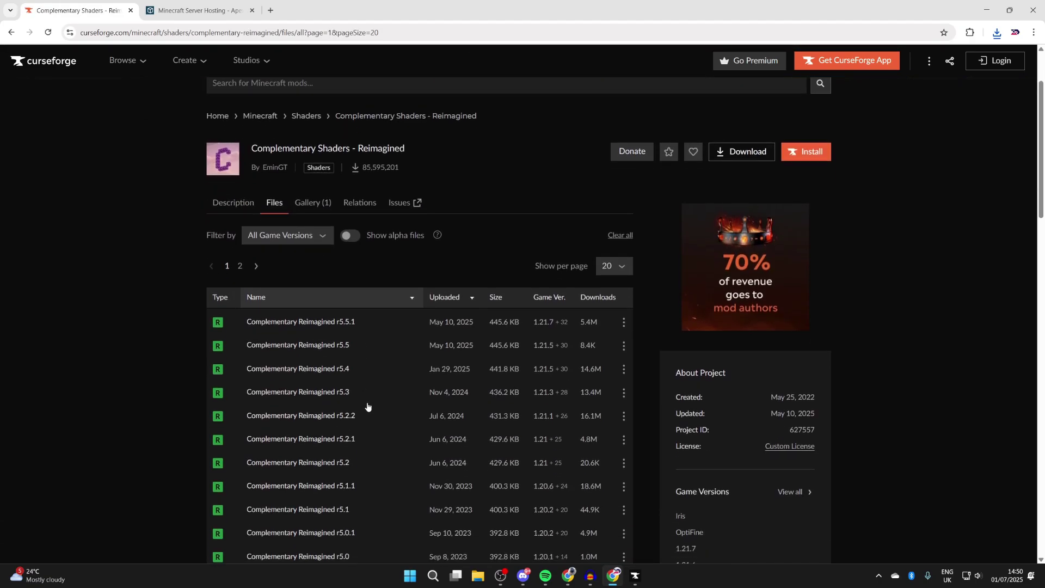
{"action": "left_click", "coordinate": [624, 323]}
{"action": "left_click", "coordinate": [646, 343]}
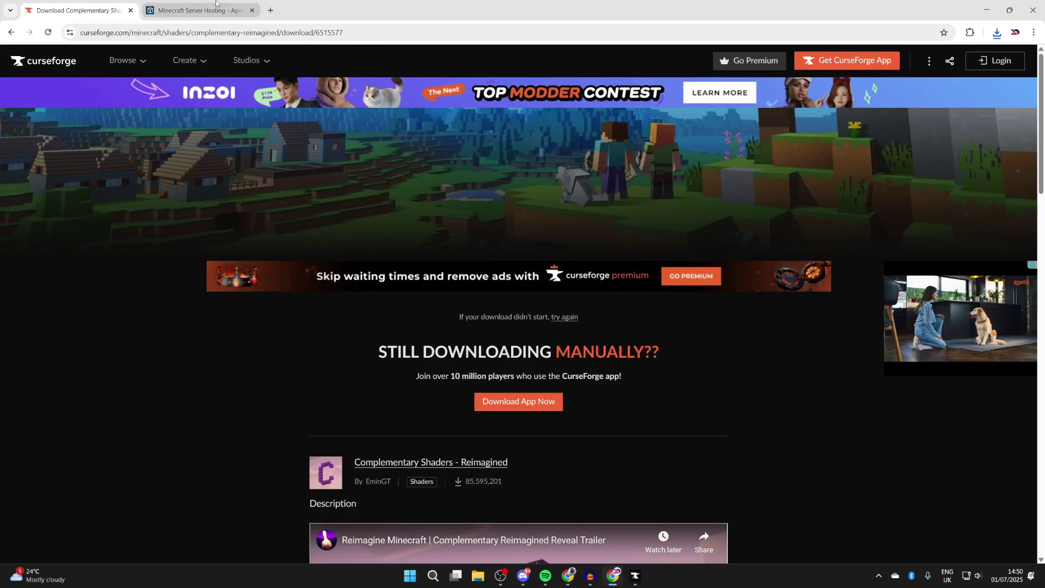
View the Apex Hosting page for Minecraft server hosting in the other open browser page.
{"action": "left_click", "coordinate": [199, 11]}
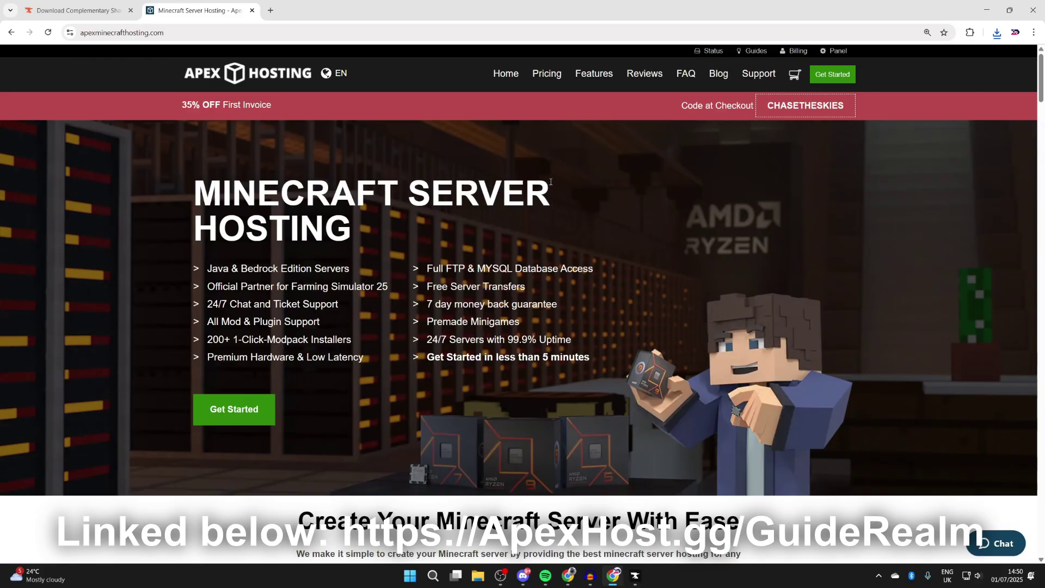
Look over the feature overview on the Apex Hosting home page and return to the CurseForge app.
{"action": "scroll", "coordinate": [271, 144], "scroll_direction": "down", "scroll_amount": 7}
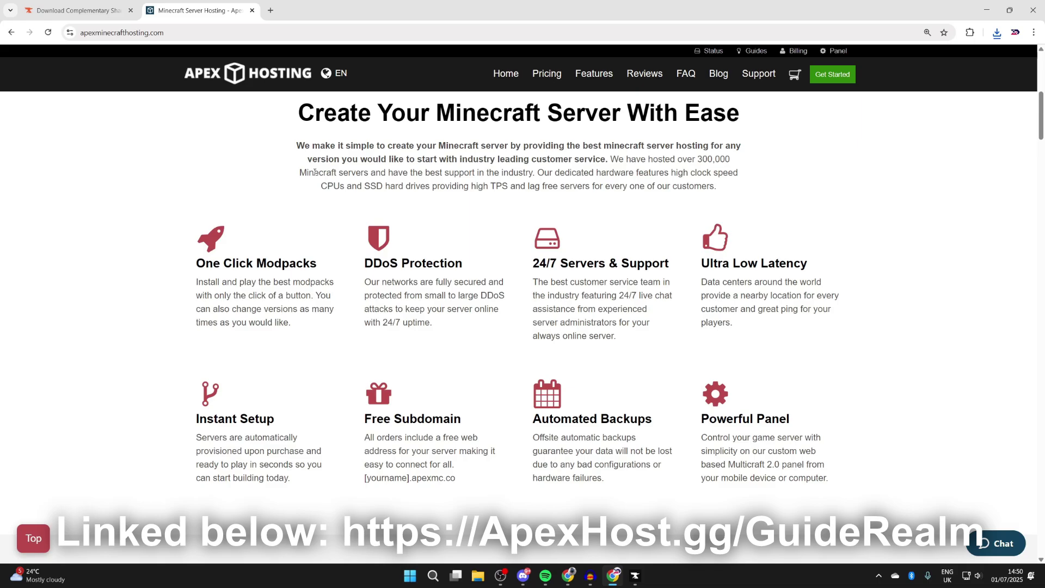
{"action": "scroll", "coordinate": [657, 125], "scroll_direction": "up", "scroll_amount": 6}
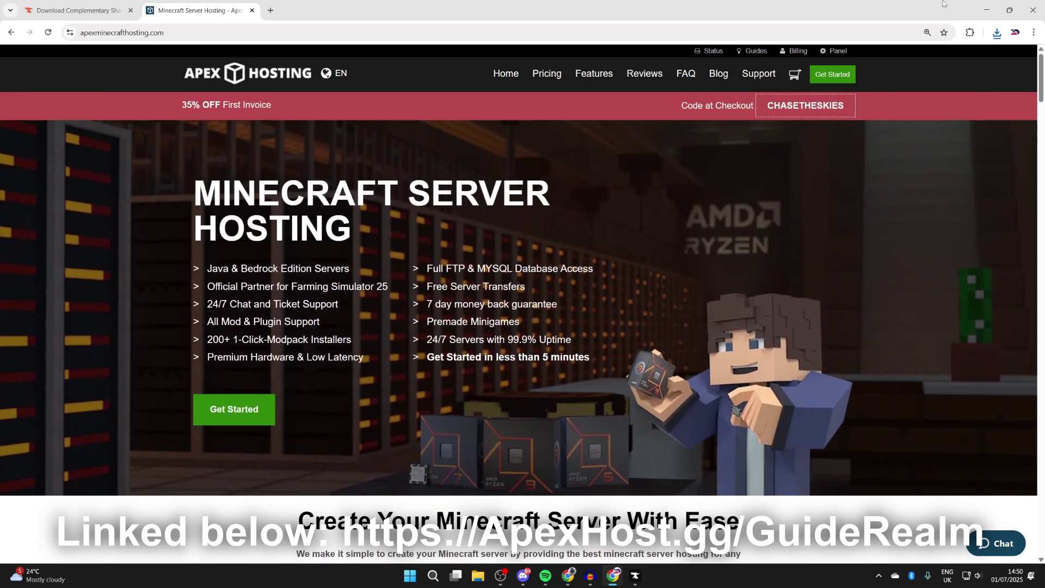
{"action": "left_click", "coordinate": [987, 10]}
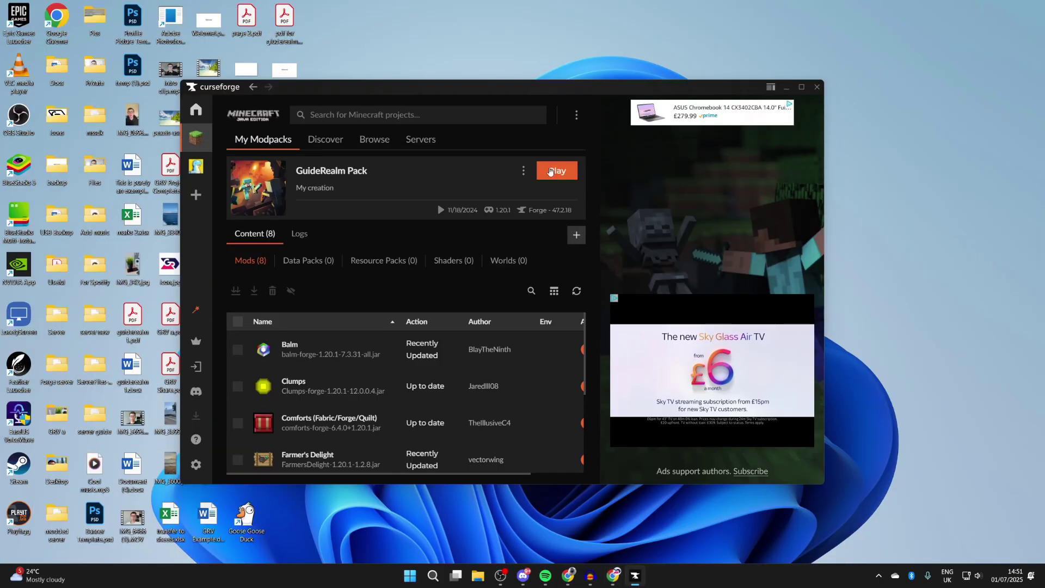
Open the GuideRealm Pack profile's folder from CurseForge and go into its mods folder.
{"action": "left_click", "coordinate": [524, 171]}
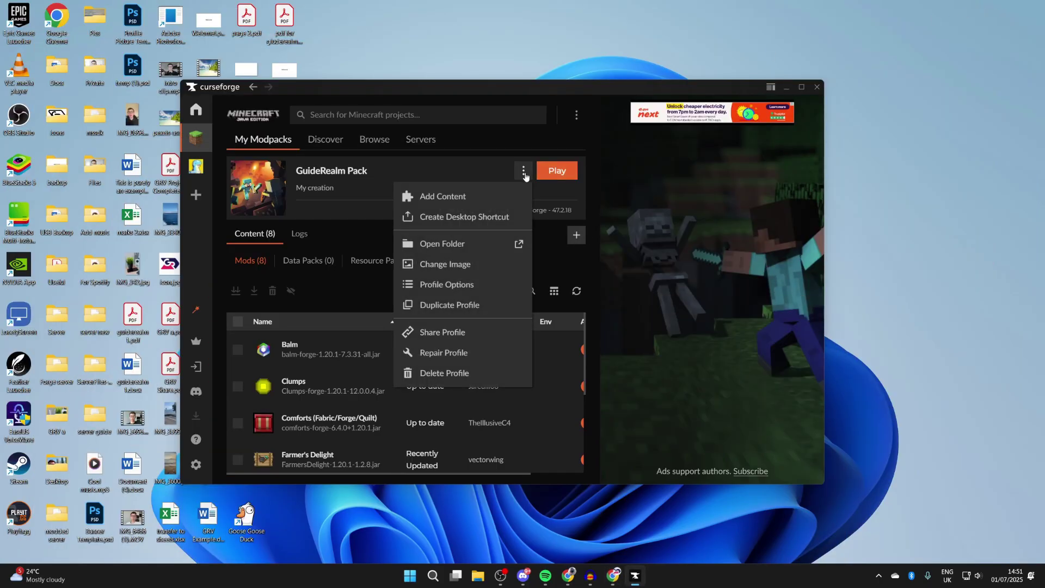
{"action": "left_click", "coordinate": [458, 246]}
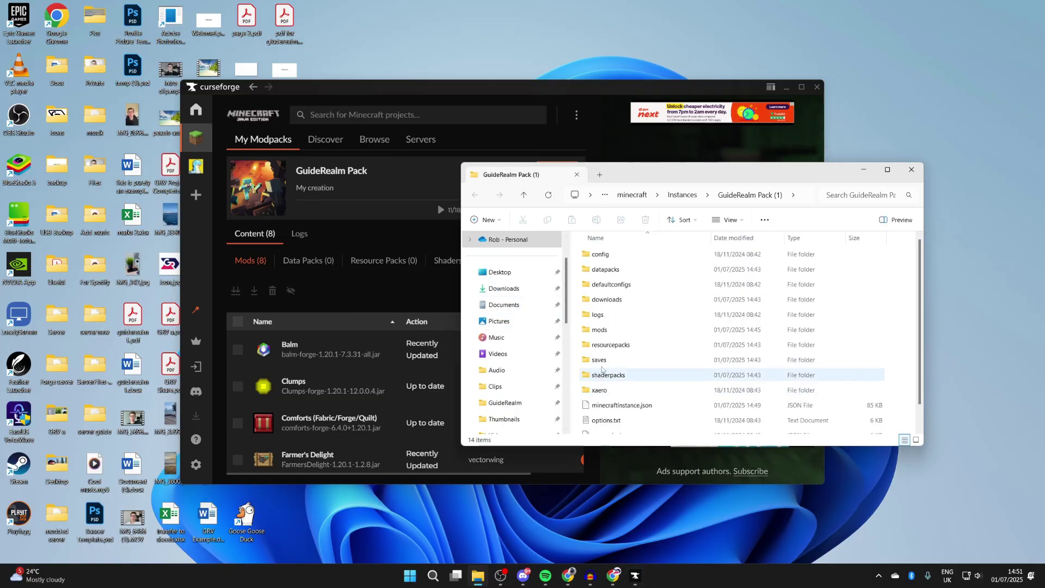
{"action": "double_click", "coordinate": [607, 331]}
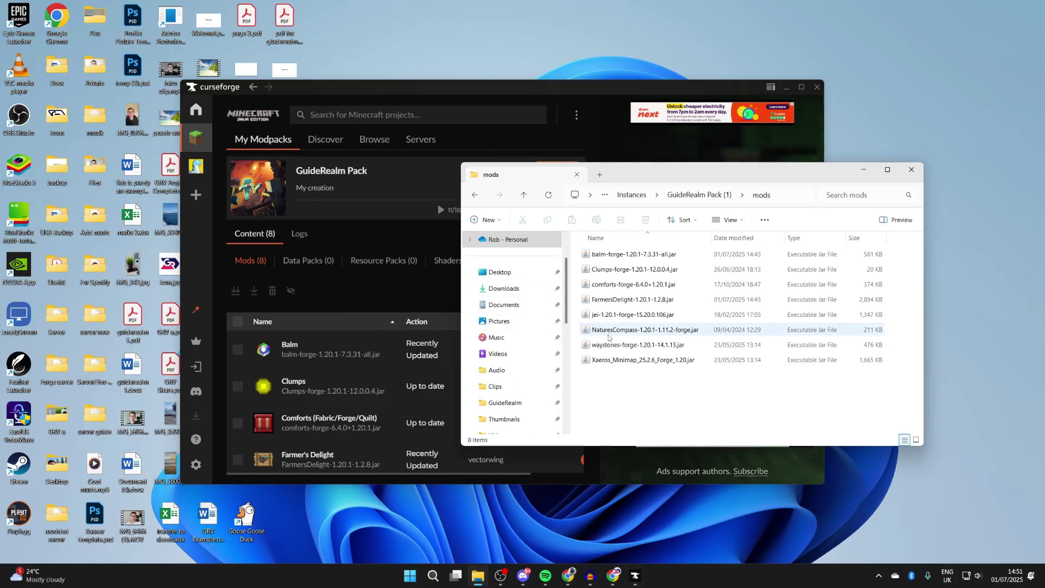
Open the Downloads folder in a separate window and move OptiFine_1.20.1_HD_U_I6 (1).jar into the modpack's mods folder.
{"action": "left_click", "coordinate": [478, 583]}
{"action": "right_click", "coordinate": [479, 583]}
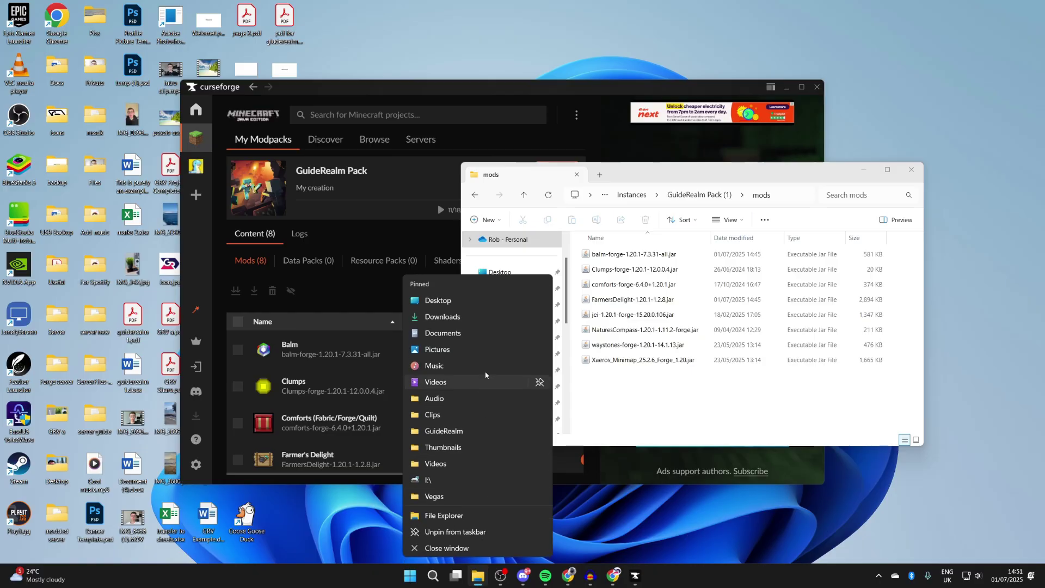
{"action": "left_click", "coordinate": [482, 322]}
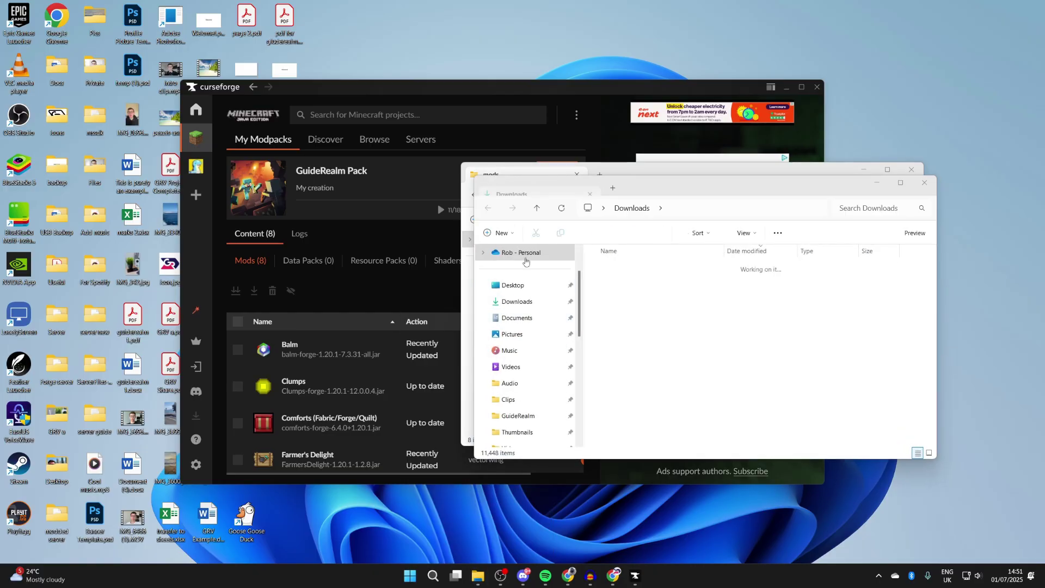
{"action": "left_click_drag", "start_coordinate": [671, 187], "coordinate": [854, 286]}
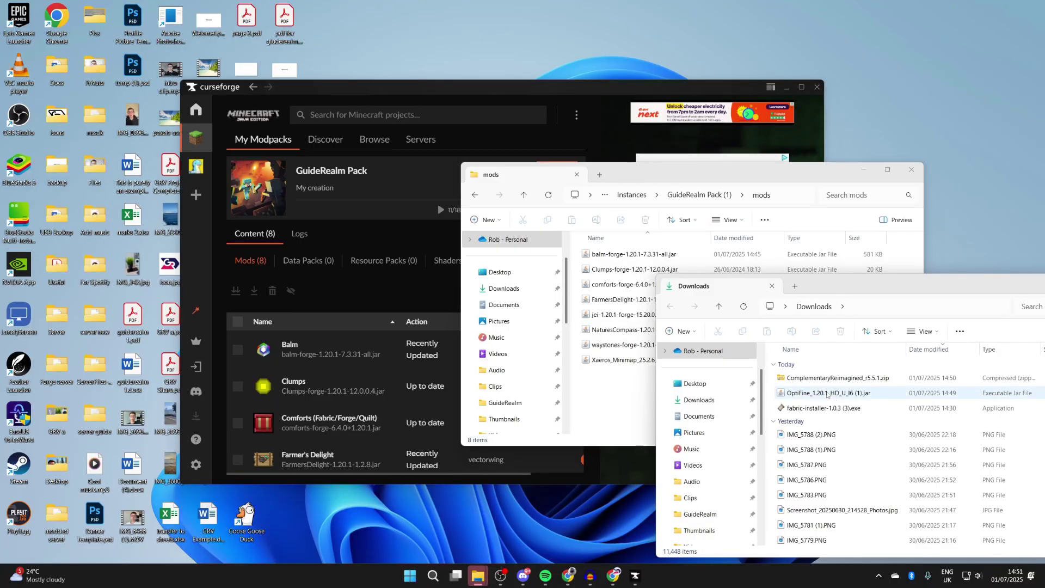
{"action": "left_click_drag", "start_coordinate": [816, 393], "coordinate": [588, 392]}
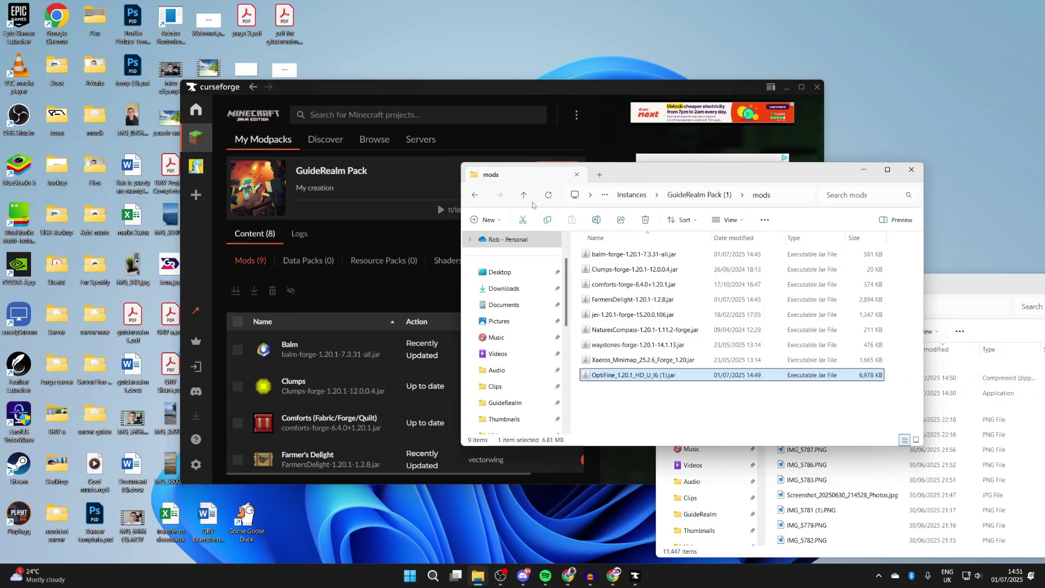
Open the modpack's shaderpacks folder and move ComplementaryReimagined_r5.5.1.zip into it from Downloads.
{"action": "left_click", "coordinate": [475, 200]}
{"action": "double_click", "coordinate": [651, 381]}
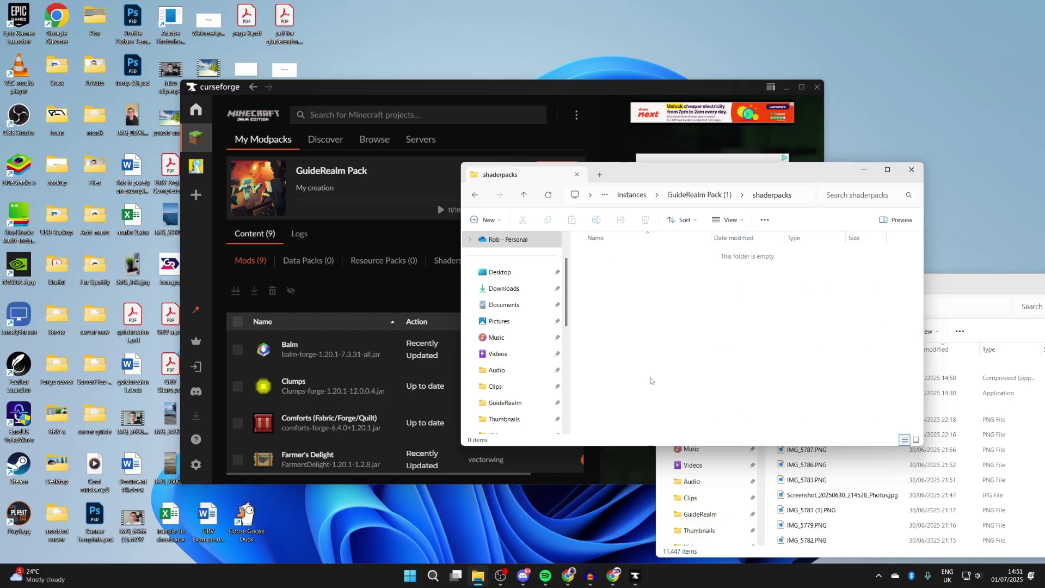
{"action": "left_click", "coordinate": [981, 321]}
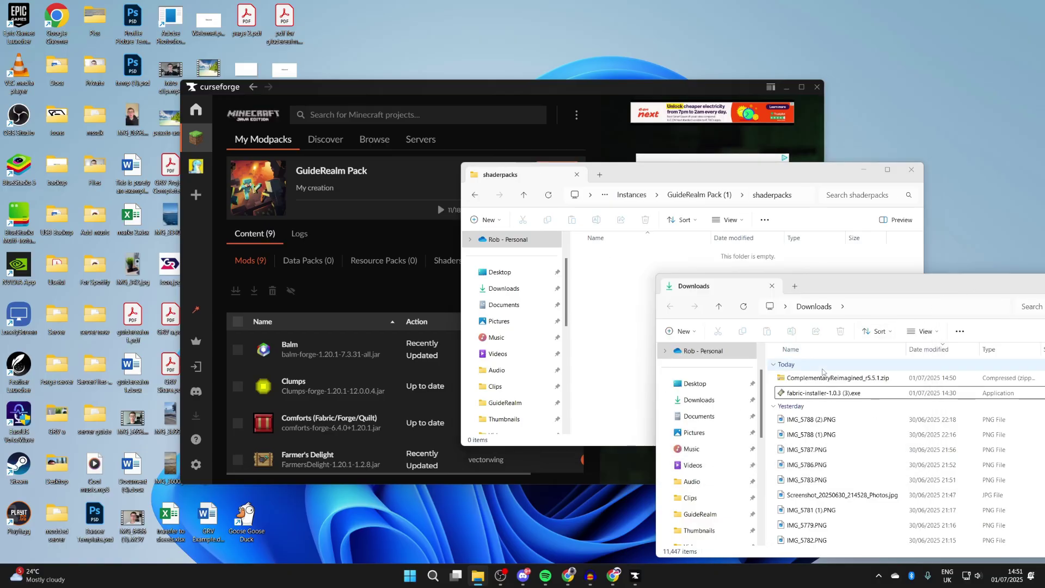
{"action": "left_click", "coordinate": [789, 378]}
{"action": "left_click_drag", "start_coordinate": [633, 288], "coordinate": [632, 287]}
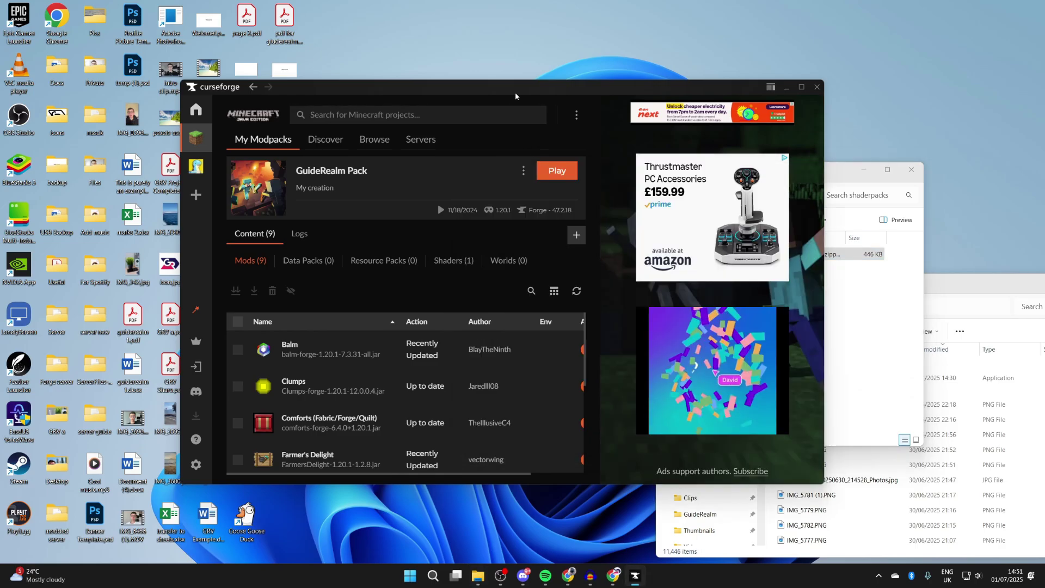
Launch the GuideRealm Pack from CurseForge and start the game in the Minecraft Launcher.
{"action": "left_click", "coordinate": [565, 176]}
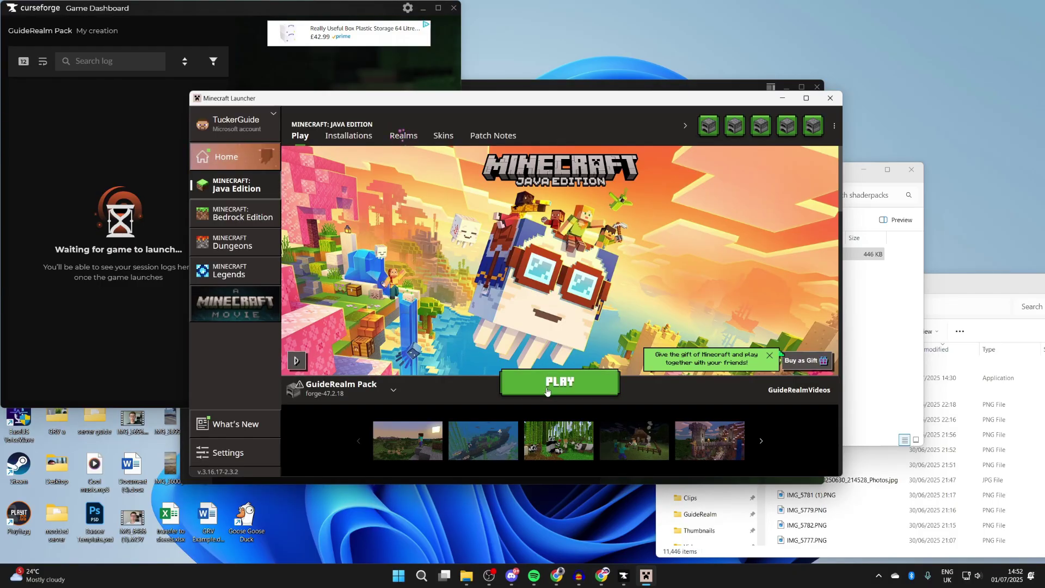
{"action": "left_click", "coordinate": [547, 391]}
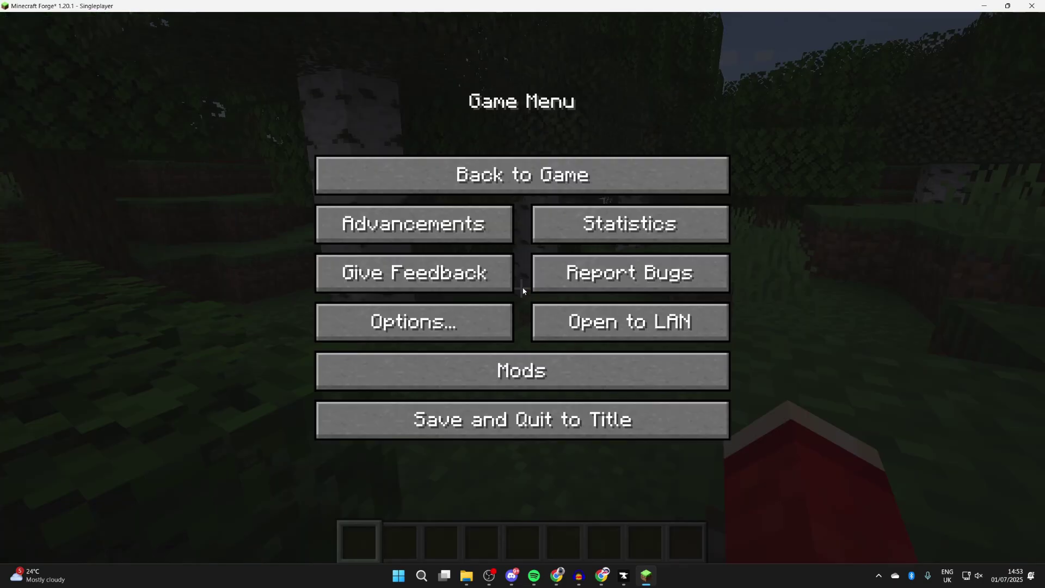
Enable the ComplementaryReimagined_r5.5.1.zip shader pack in Minecraft's video settings and return to the game.
{"action": "left_click", "coordinate": [469, 325]}
{"action": "left_click", "coordinate": [447, 255]}
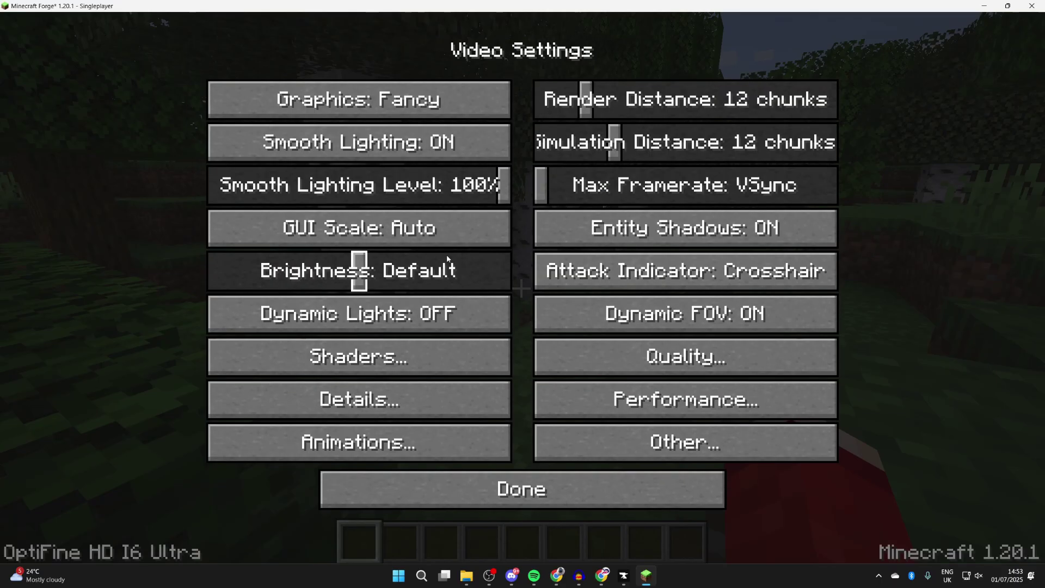
{"action": "left_click", "coordinate": [428, 364]}
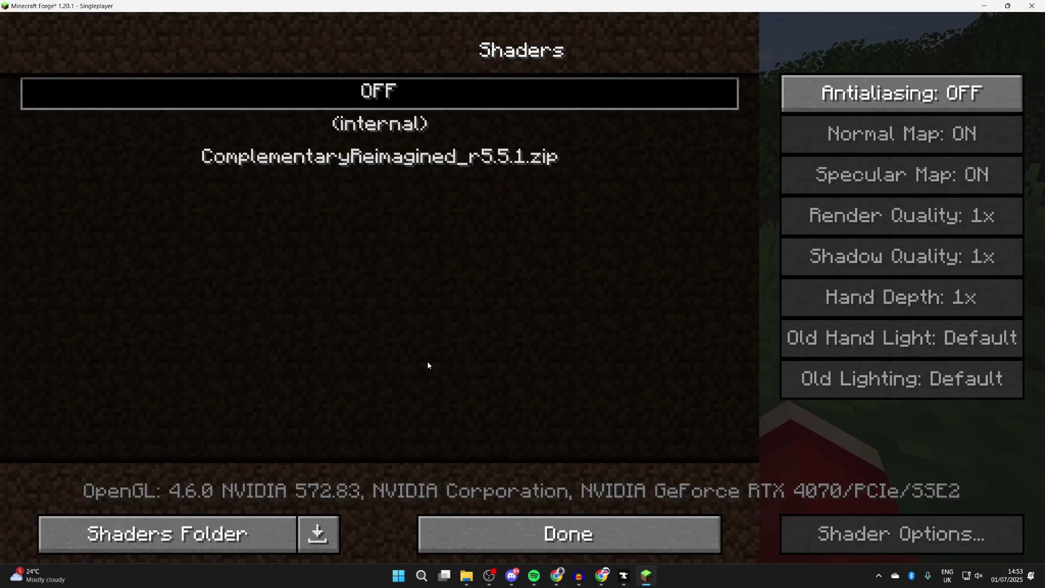
{"action": "left_click", "coordinate": [465, 166]}
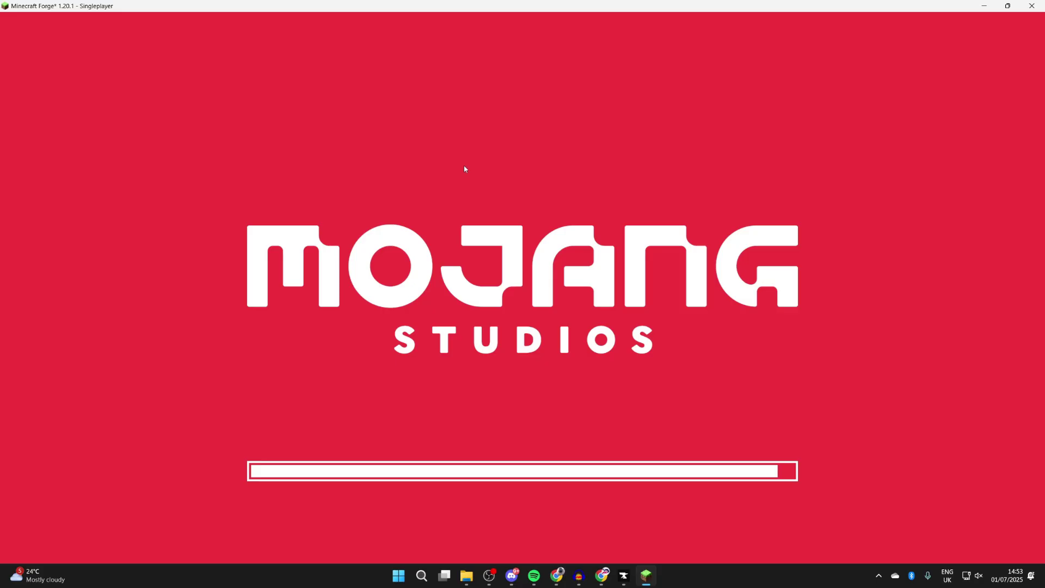
{"action": "key", "text": "Escape"}
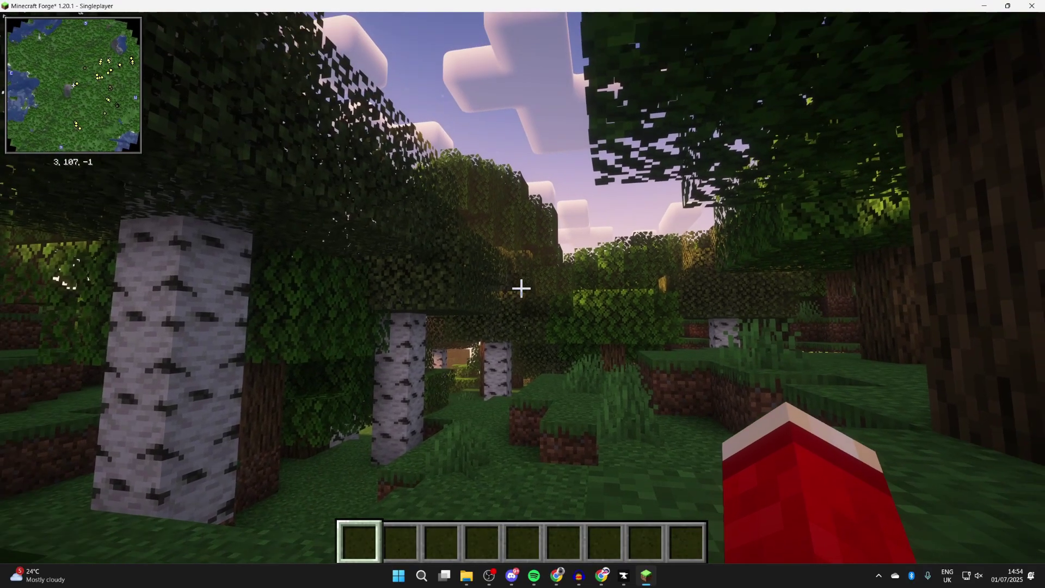